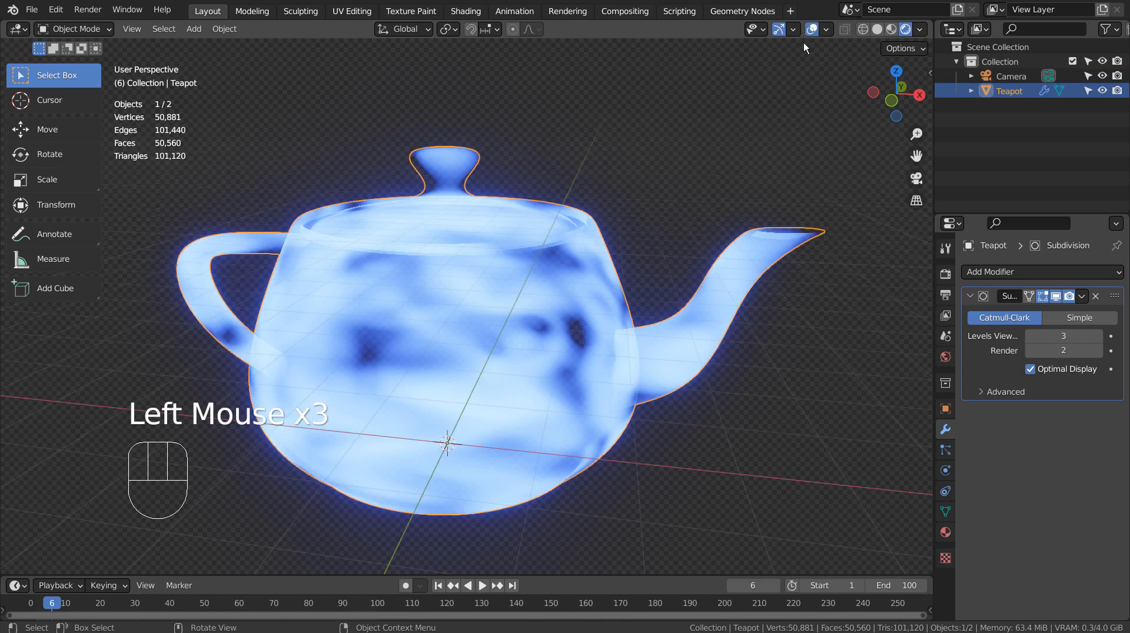
- Add a Teapot+ mesh from the extra objects and hide the original teapot
{"action": "key", "text": "shift+a"}
{"action": "mouse_move", "coordinate": [296, 154]}
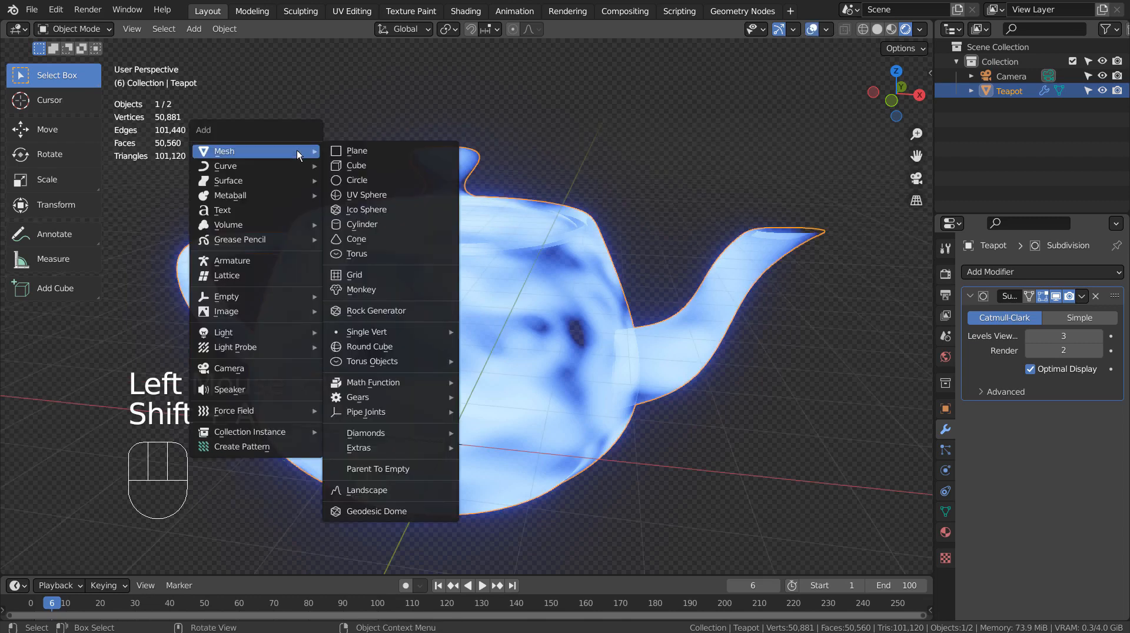
{"action": "mouse_move", "coordinate": [396, 448]}
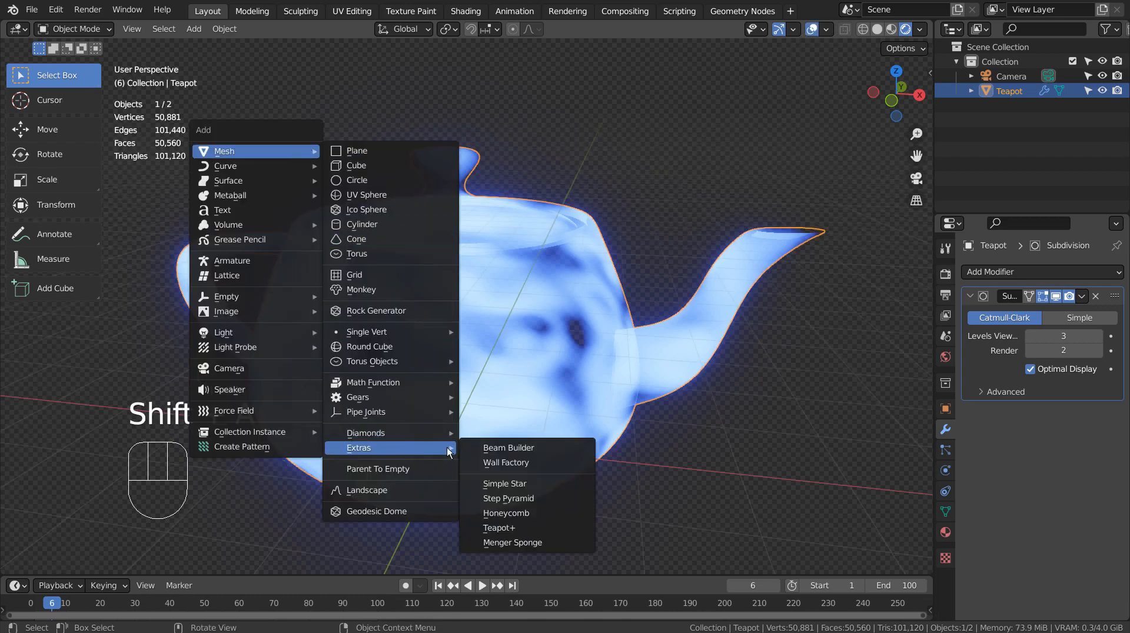
{"action": "left_click", "coordinate": [542, 528]}
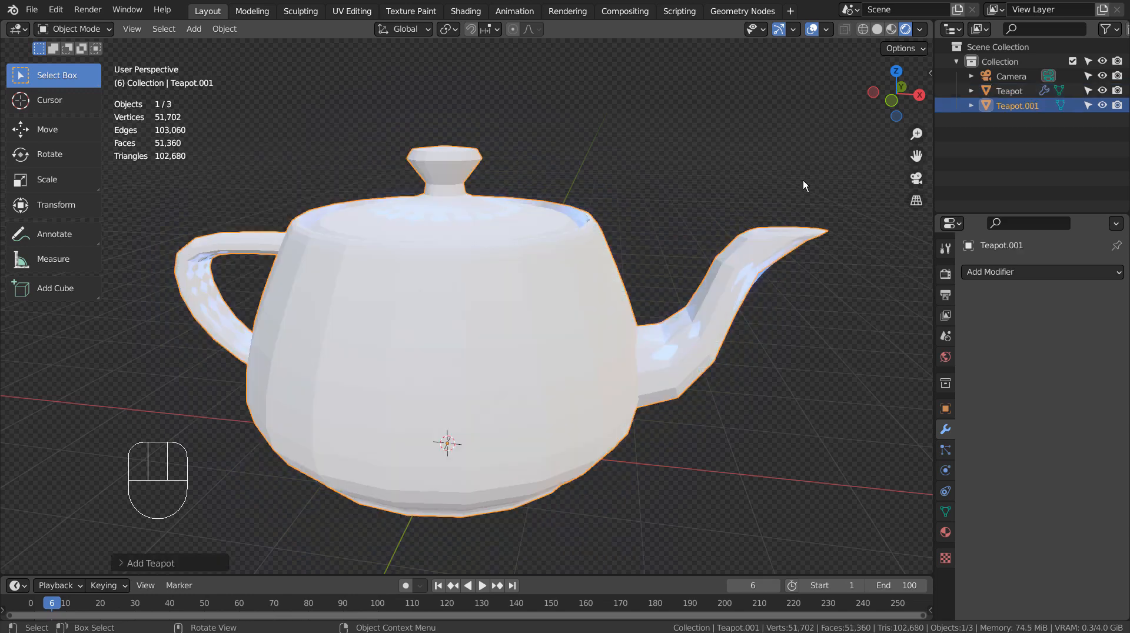
{"action": "left_click", "coordinate": [1103, 91]}
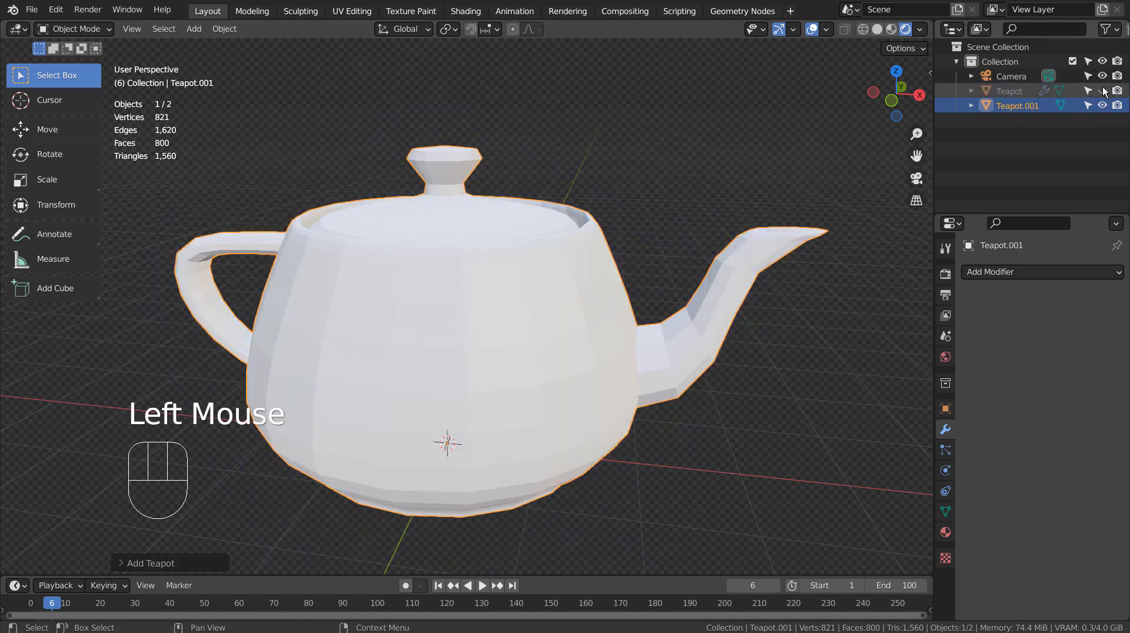
- Give the new teapot a level 3 subdivision and shade it smooth
{"action": "left_click", "coordinate": [454, 344]}
{"action": "key", "text": "ctrl+3"}
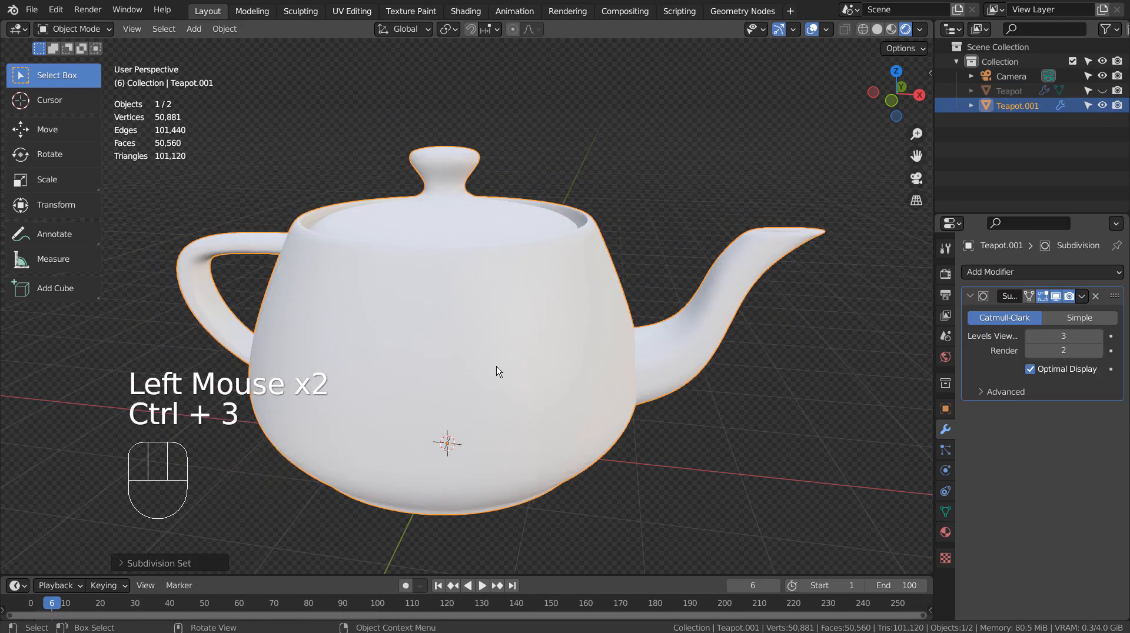
{"action": "right_click", "coordinate": [496, 371]}
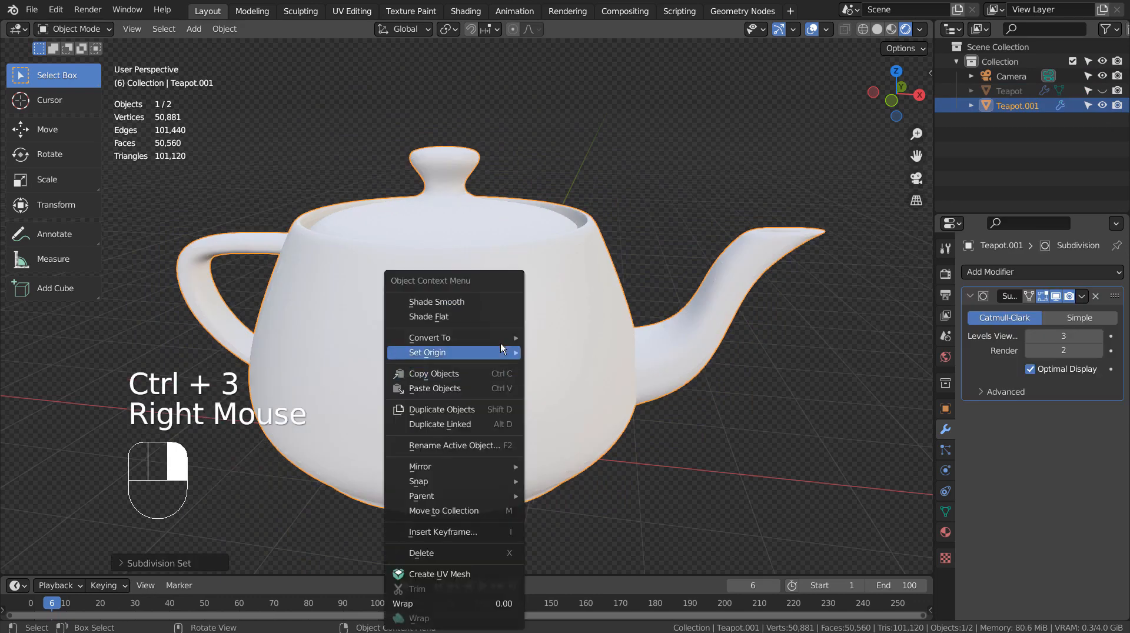
{"action": "right_click", "coordinate": [497, 305]}
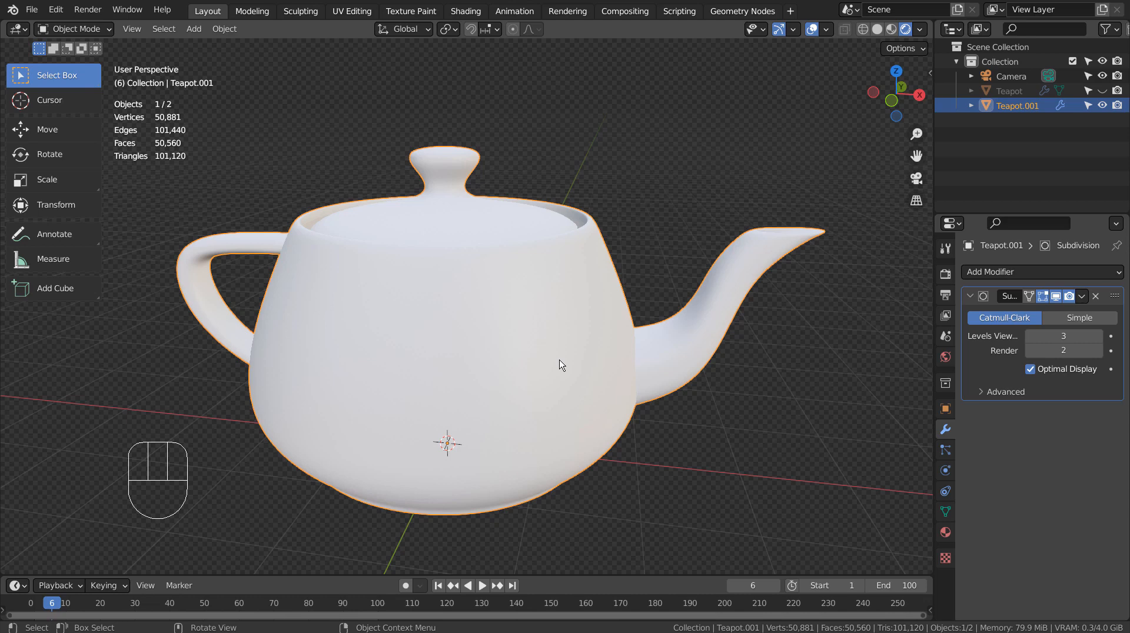
- Delete the newly added teapot, then unhide and select the original glowing teapot
{"action": "left_click", "coordinate": [515, 347]}
{"action": "key", "text": "x"}
{"action": "left_click", "coordinate": [514, 346]}
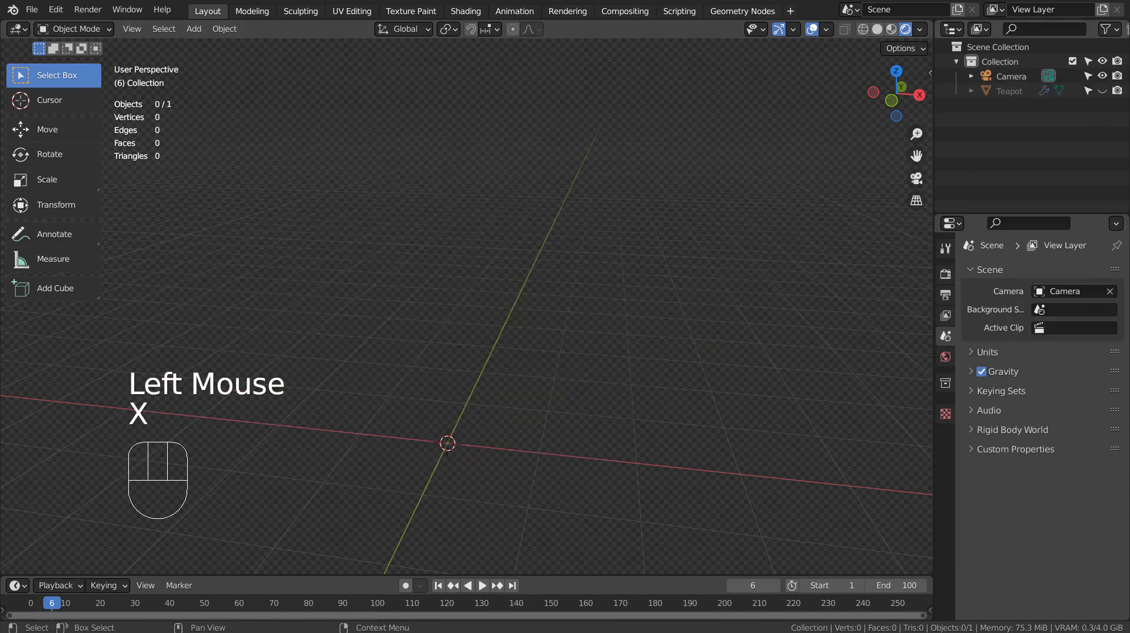
{"action": "left_click", "coordinate": [1102, 91]}
{"action": "left_click", "coordinate": [460, 399]}
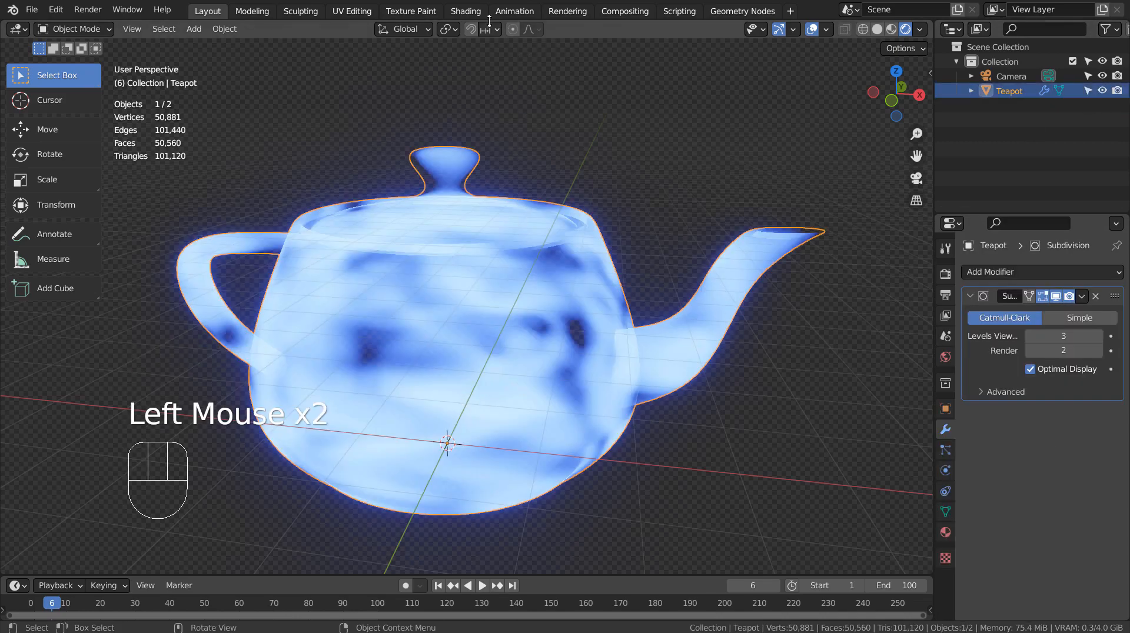
- Examine the teapot material's full node network in an enlarged Shading workspace node editor and stop the animation playback
{"action": "left_click", "coordinate": [468, 12]}
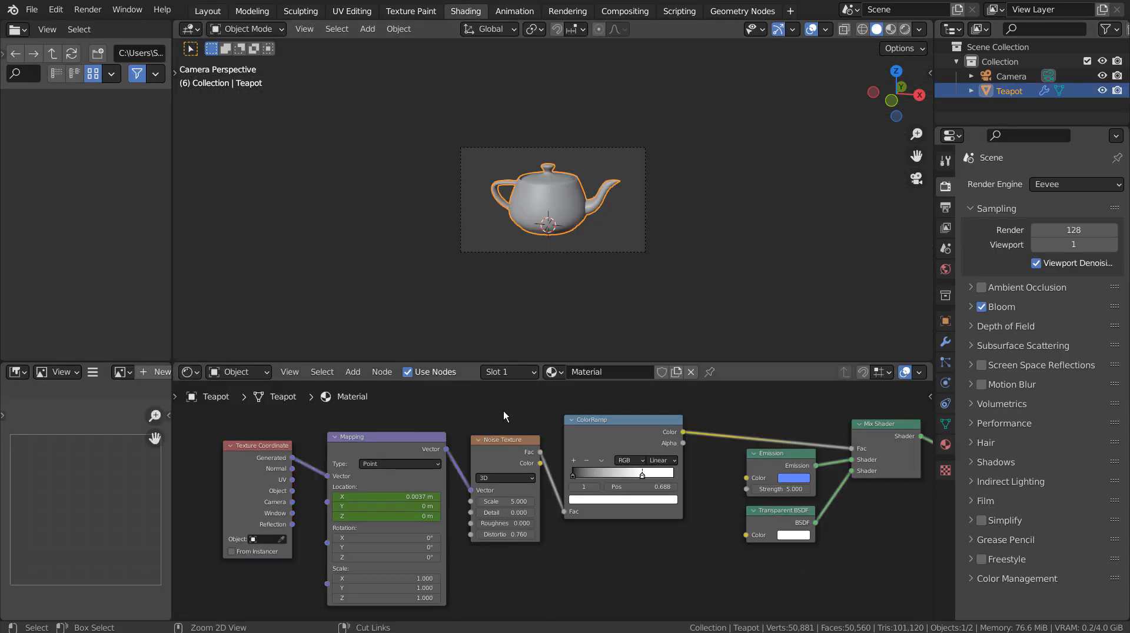
{"action": "key", "text": "ctrl+space"}
{"action": "key", "text": "Home"}
{"action": "middle_click_drag", "start_coordinate": [766, 421], "coordinate": [663, 384]}
{"action": "scroll", "coordinate": [641, 376], "scroll_direction": "down", "scroll_amount": 1}
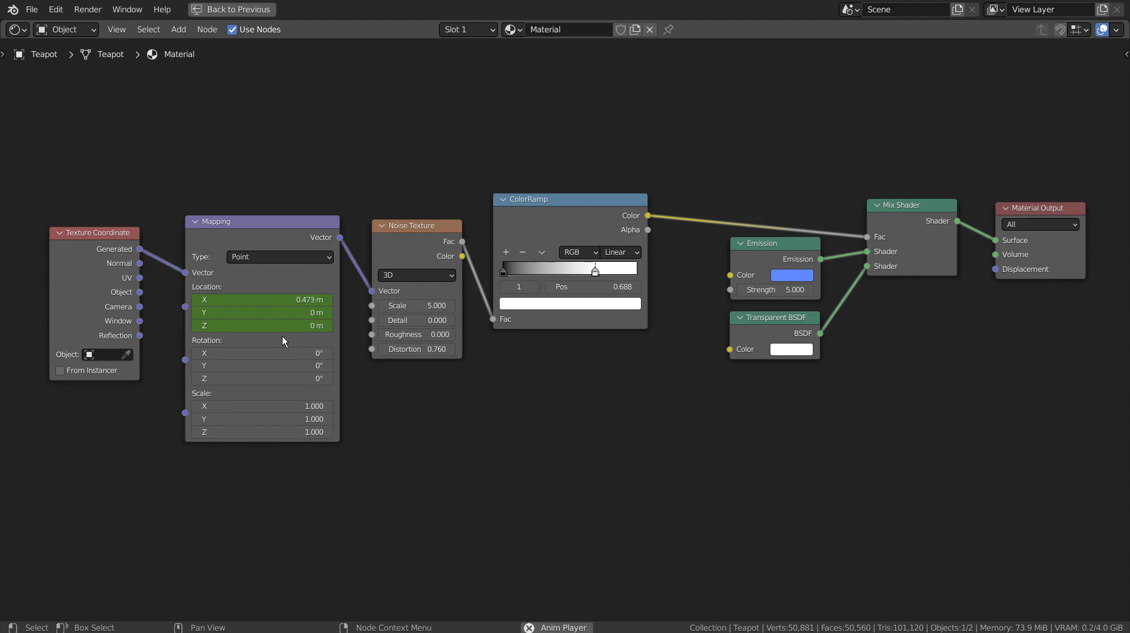
{"action": "key", "text": "space"}
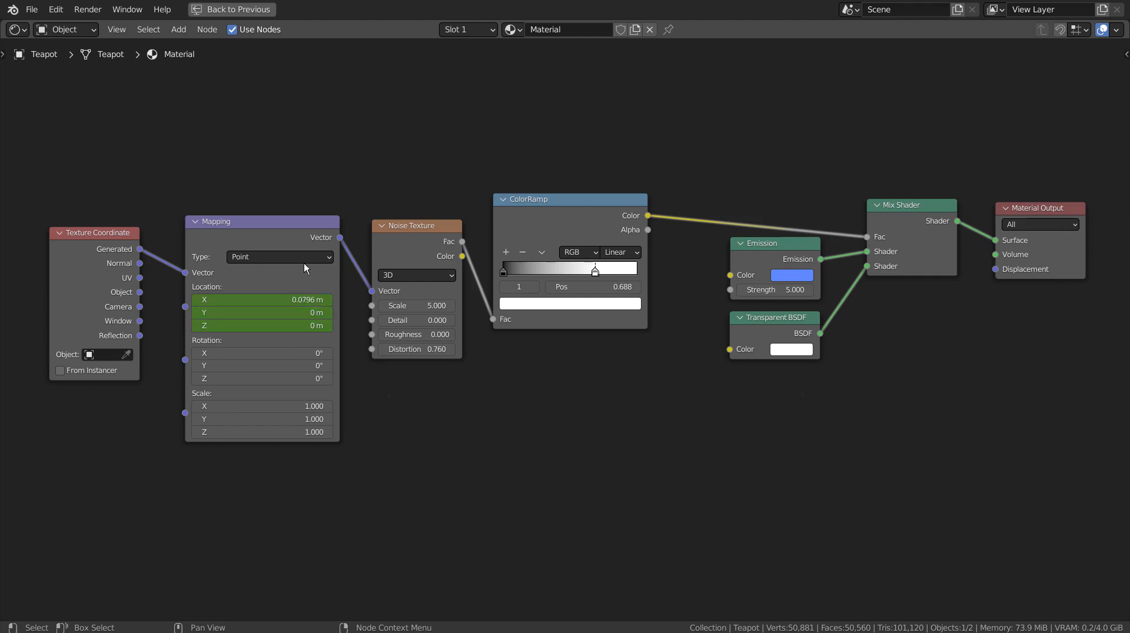
{"action": "key", "text": "ctrl+space"}
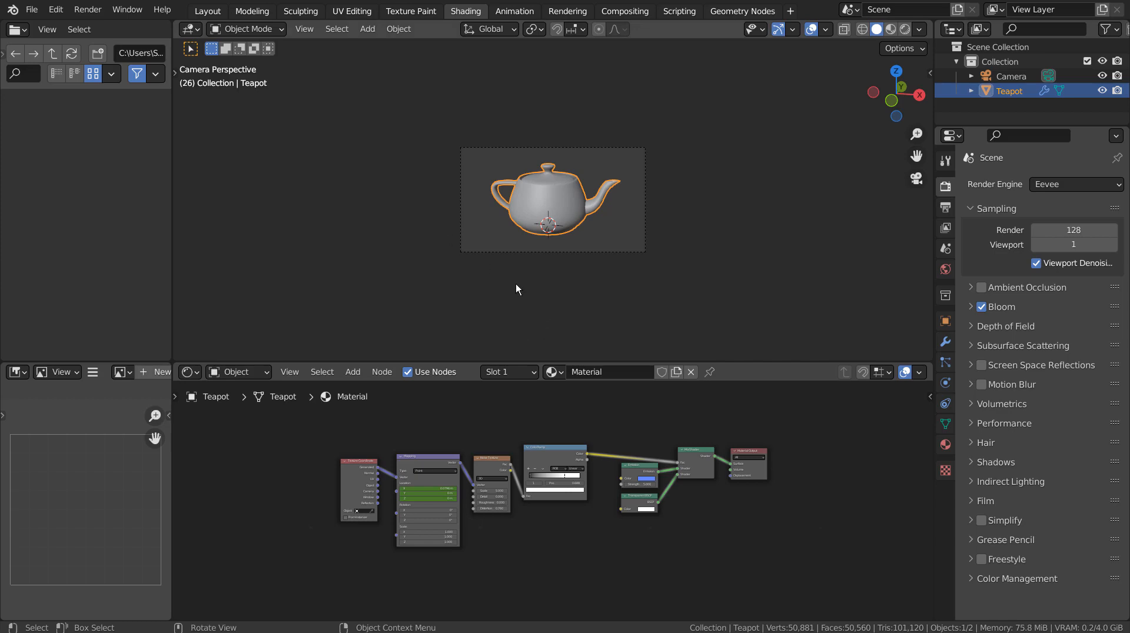
- Return to frame 1 in the timeline and inspect the keyframed Location of the material's Mapping node
{"action": "left_click", "coordinate": [224, 10]}
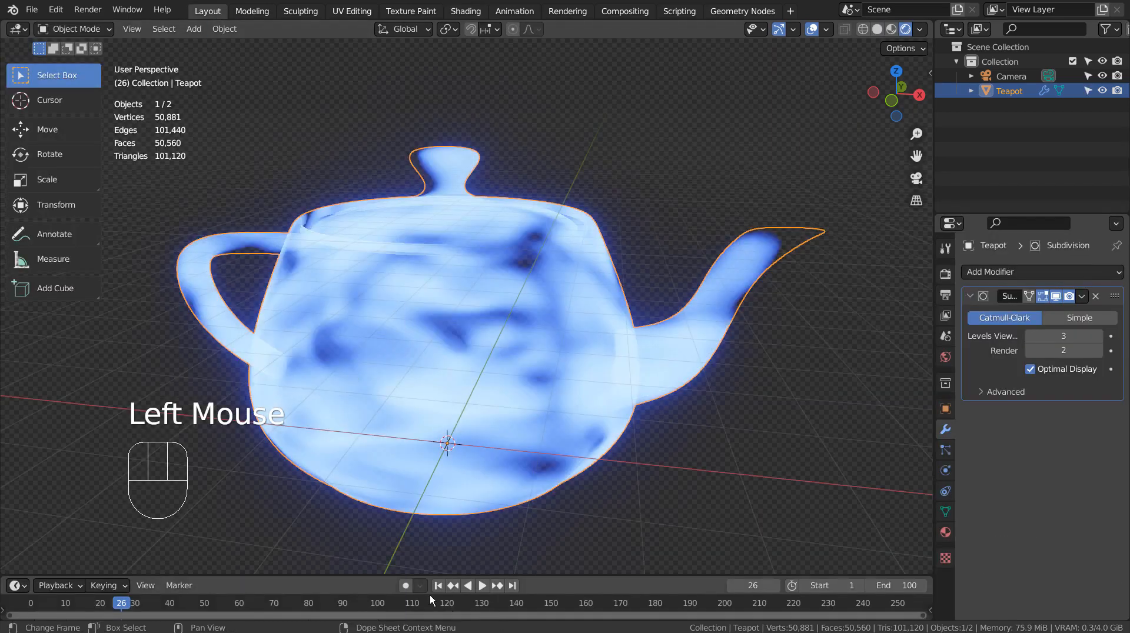
{"action": "left_click", "coordinate": [437, 585]}
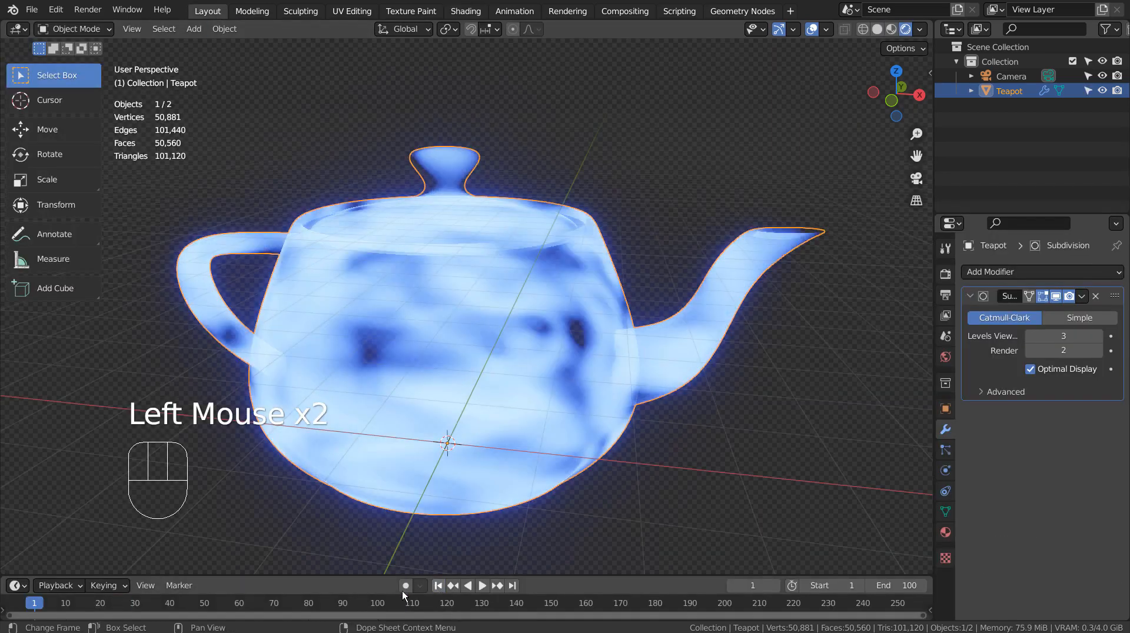
{"action": "left_click", "coordinate": [466, 11]}
{"action": "scroll", "coordinate": [423, 460], "scroll_direction": "up", "scroll_amount": 5}
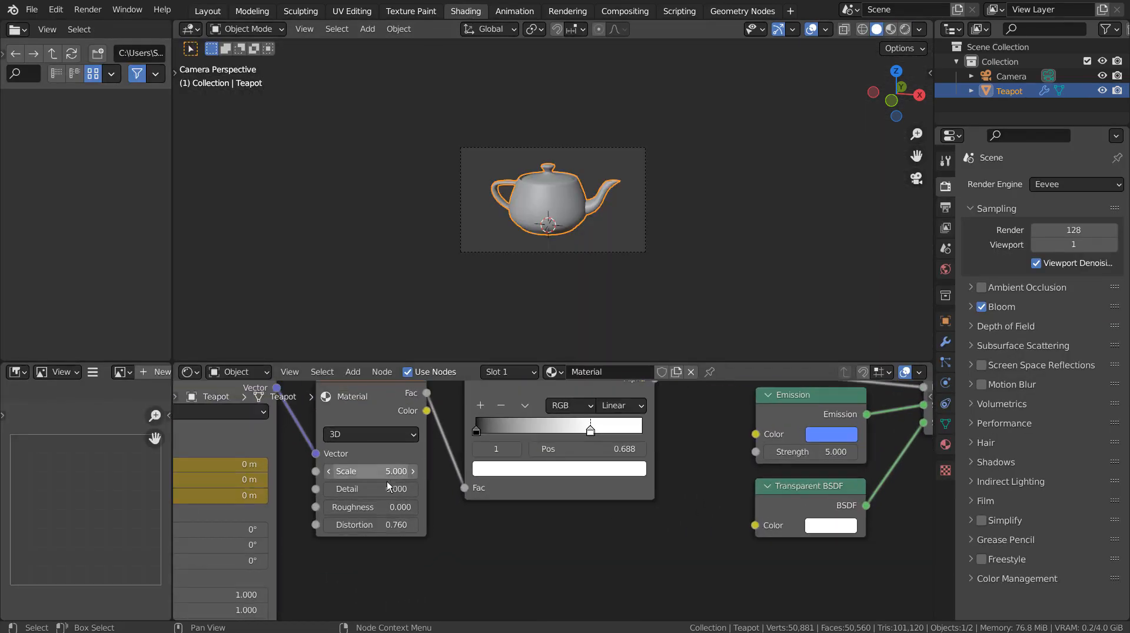
{"action": "middle_click_drag", "start_coordinate": [376, 530], "coordinate": [636, 539]}
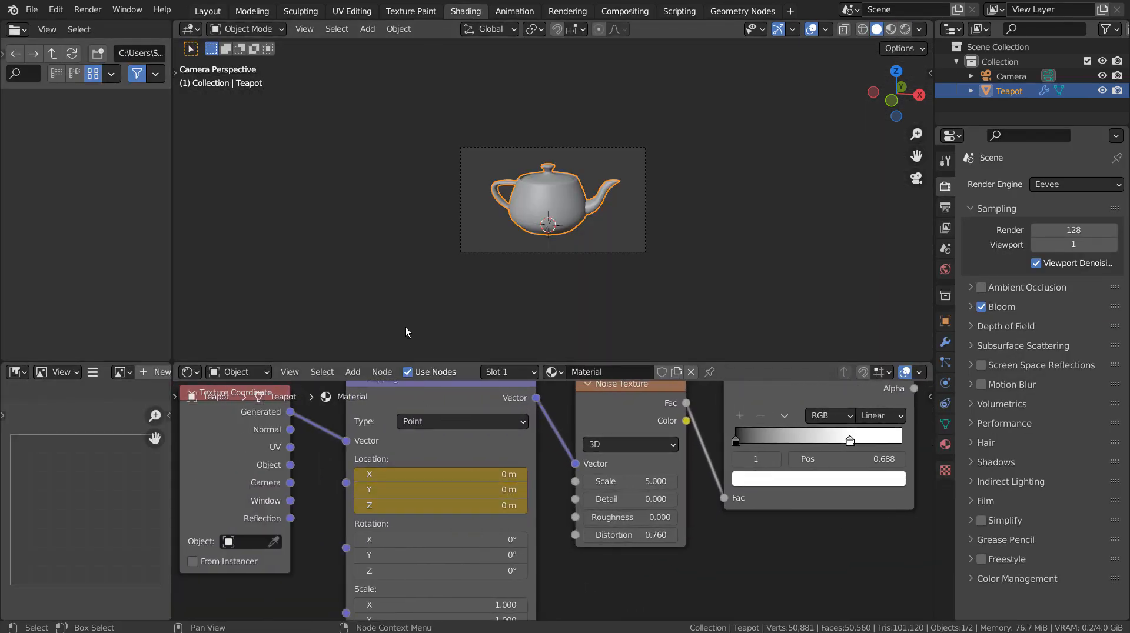
- Move the playhead to frame 100 and inspect the Mapping node's keyframed Location there
{"action": "left_click", "coordinate": [207, 11]}
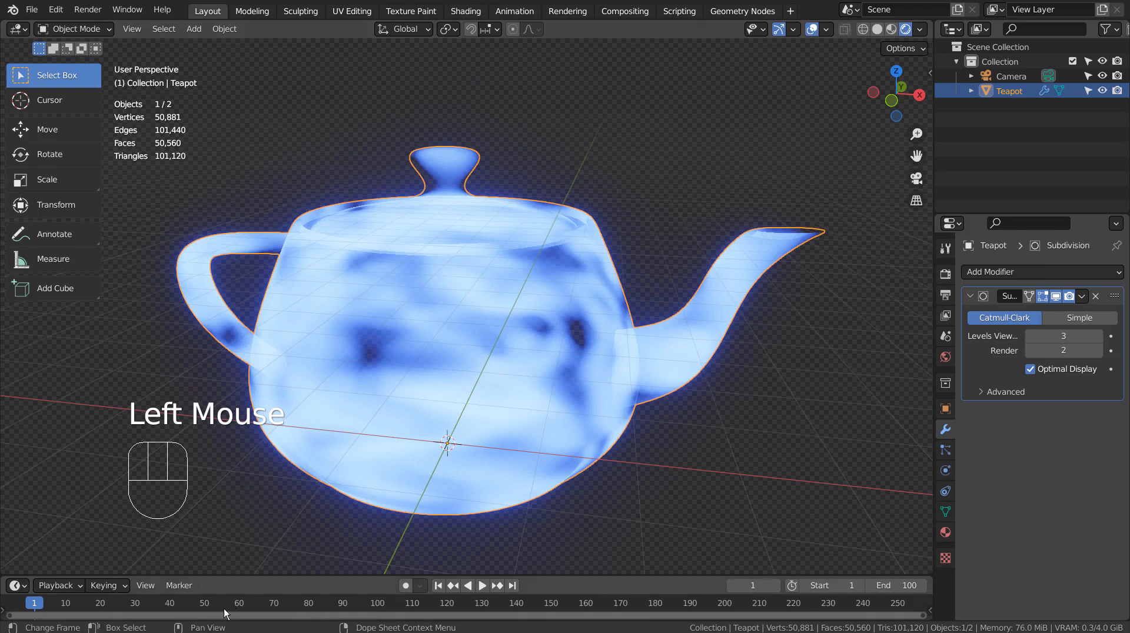
{"action": "left_click", "coordinate": [381, 603]}
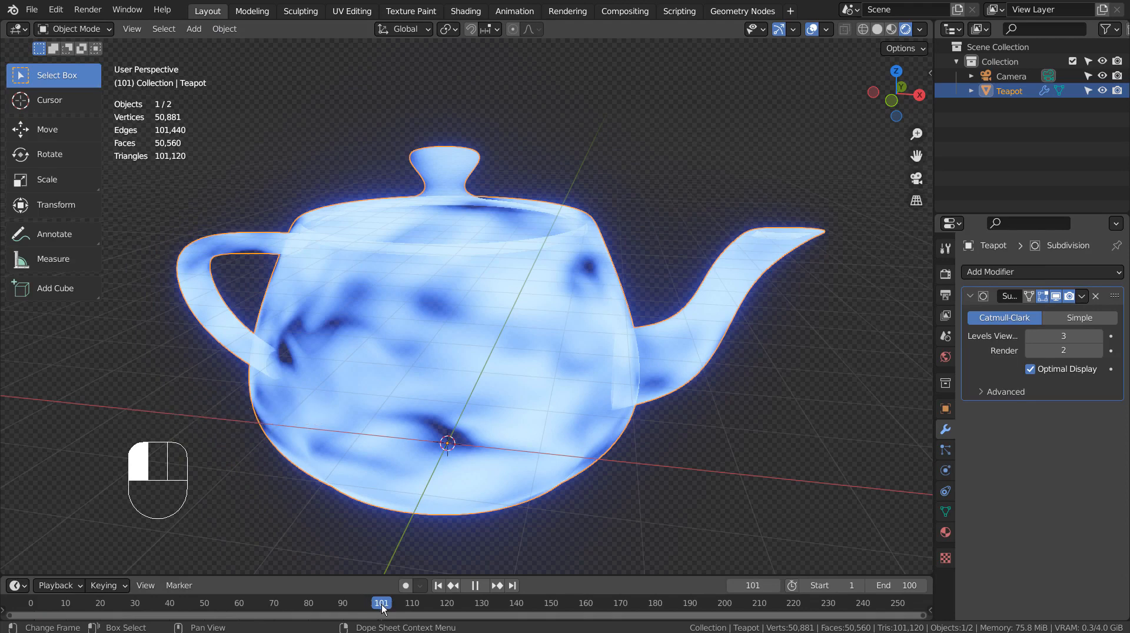
{"action": "left_click_drag", "start_coordinate": [382, 606], "coordinate": [371, 606]}
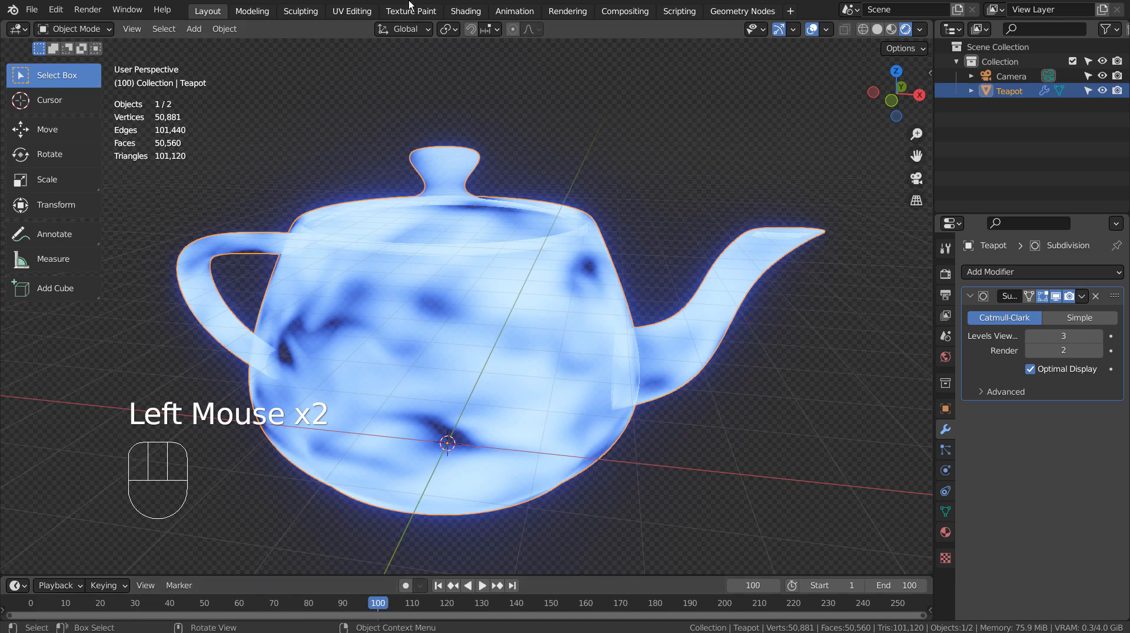
{"action": "left_click", "coordinate": [465, 11]}
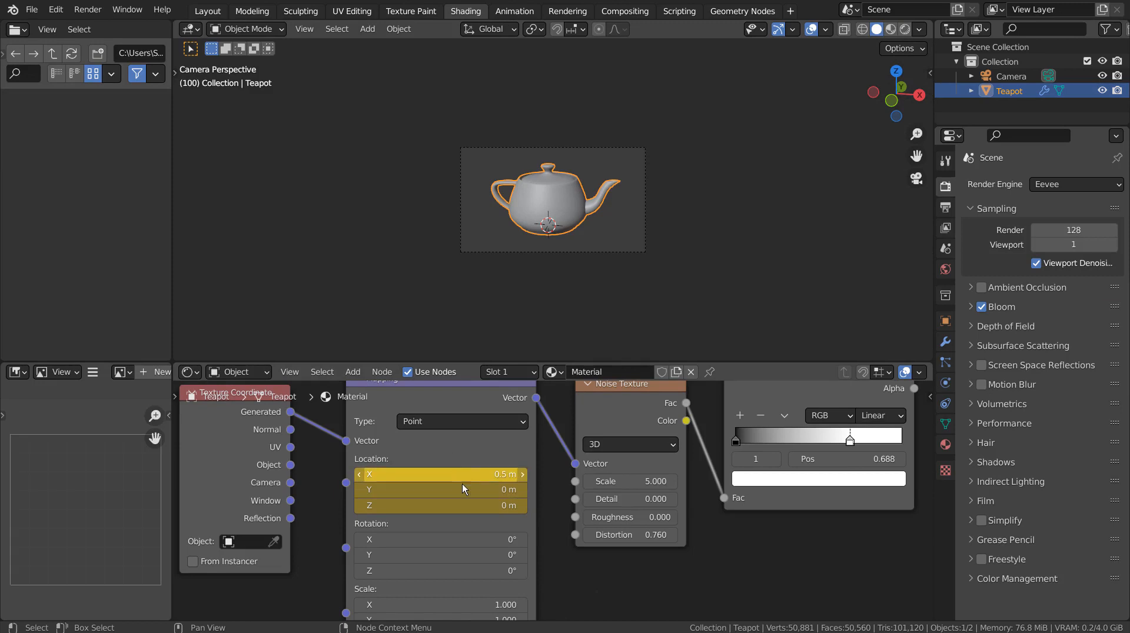
- Show the Shading workspace viewport in rendered shading and play the teapot's animation in close-up
{"action": "left_click", "coordinate": [905, 29]}
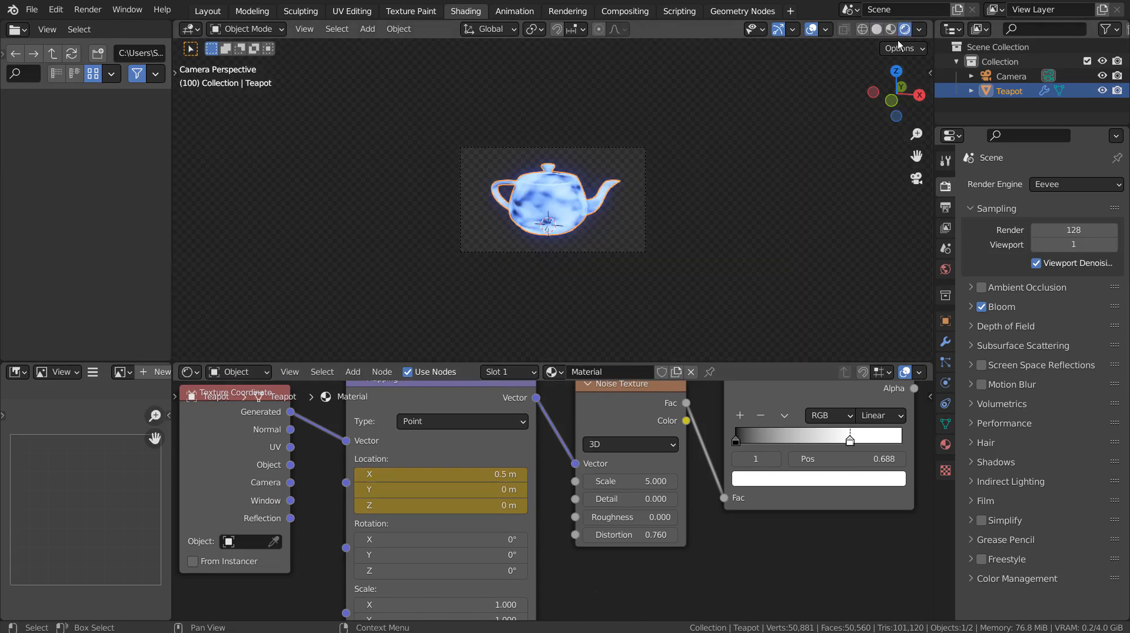
{"action": "key", "text": "space"}
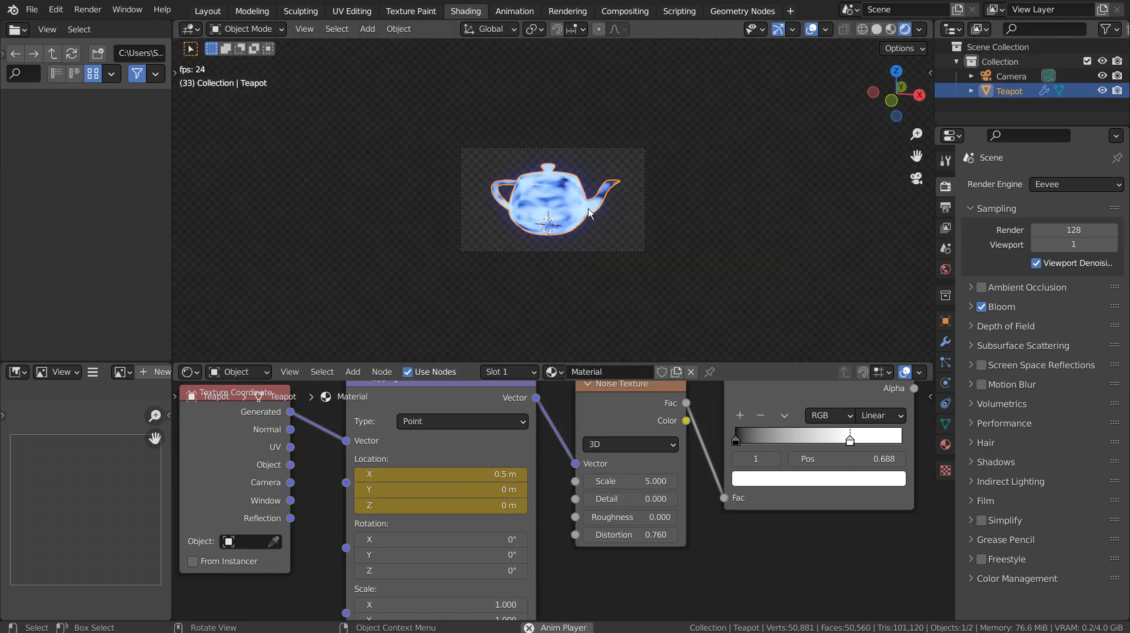
{"action": "scroll", "coordinate": [590, 210], "scroll_direction": "up", "scroll_amount": 10}
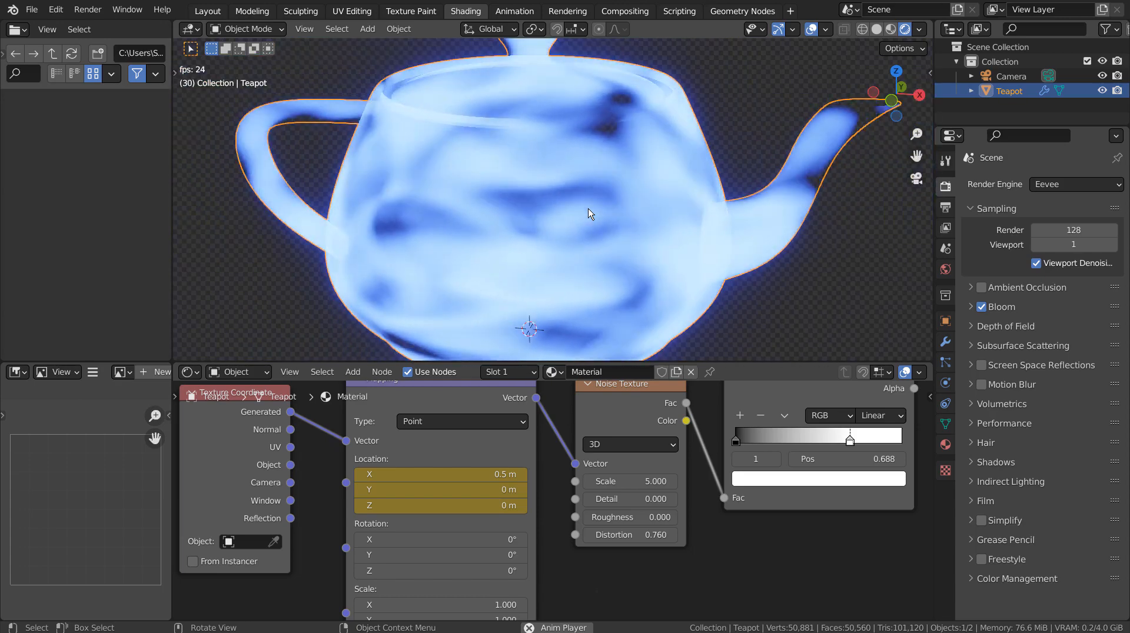
- Add a cube mesh and move it along the Y axis to behind the teapot
{"action": "key", "text": "shift+a"}
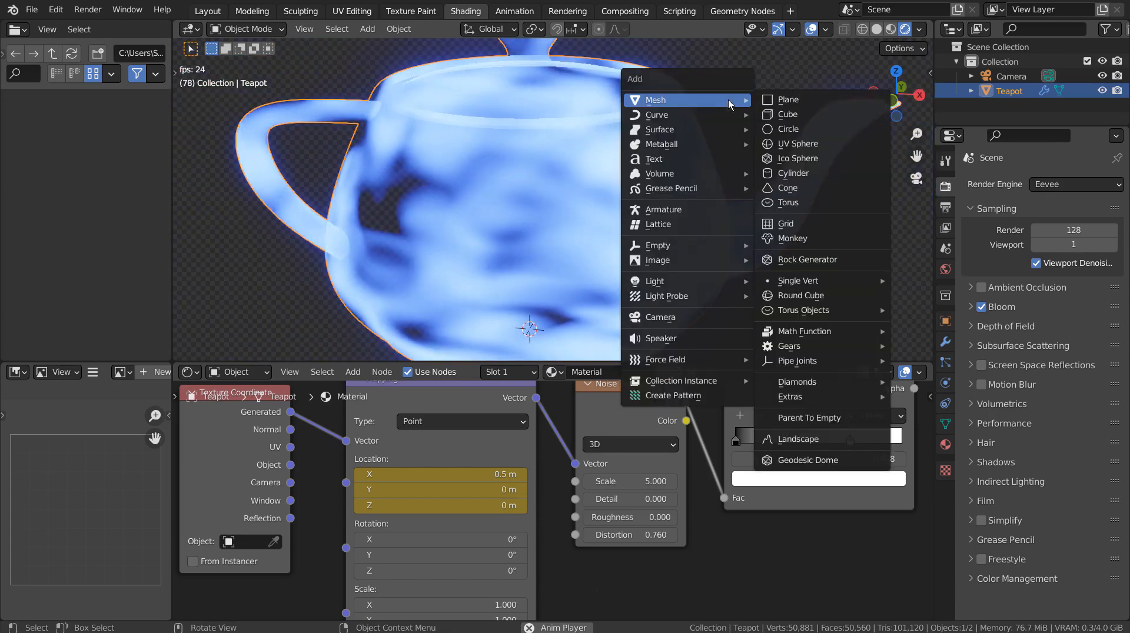
{"action": "left_click", "coordinate": [774, 114]}
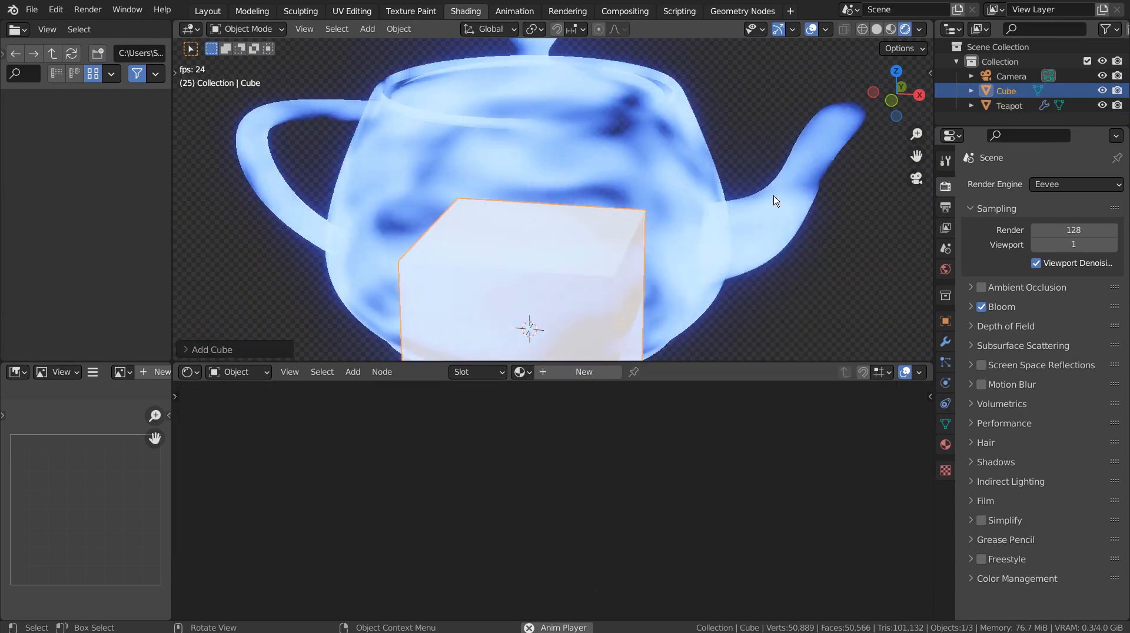
{"action": "key", "text": "g"}
{"action": "key", "text": "y"}
{"action": "left_click", "coordinate": [758, 167]}
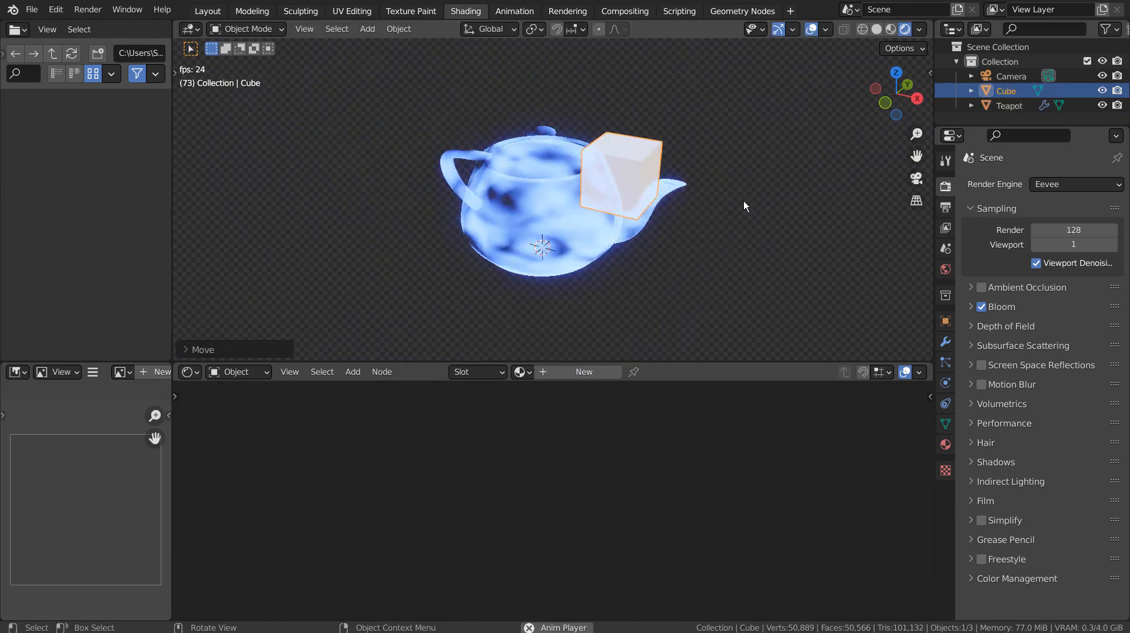
- View the cube through the teapot from the front, delete the cube and reselect the teapot
{"action": "key", "text": "KP_1"}
{"action": "key", "text": "KP_Decimal"}
{"action": "mouse_move", "coordinate": [760, 207]}
{"action": "middle_mouse_down"}
{"action": "mouse_move", "coordinate": [719, 232]}
{"action": "mouse_move", "coordinate": [580, 249]}
{"action": "mouse_move", "coordinate": [760, 225]}
{"action": "middle_mouse_up"}
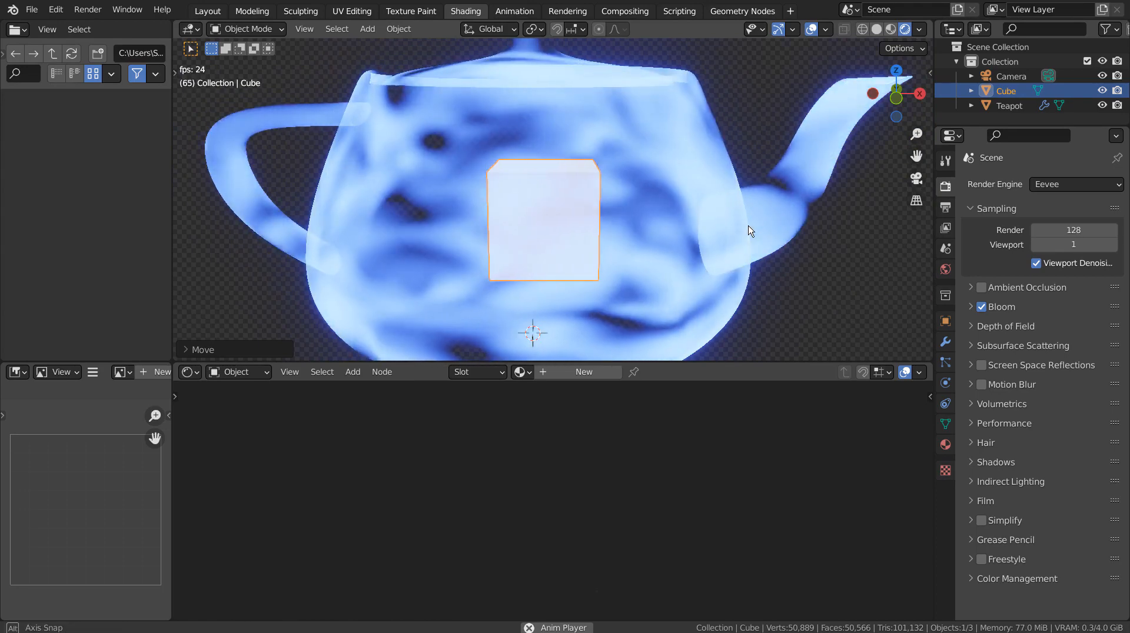
{"action": "middle_click_drag", "start_coordinate": [749, 230], "coordinate": [769, 171]}
{"action": "key", "text": "x"}
{"action": "left_click", "coordinate": [782, 150]}
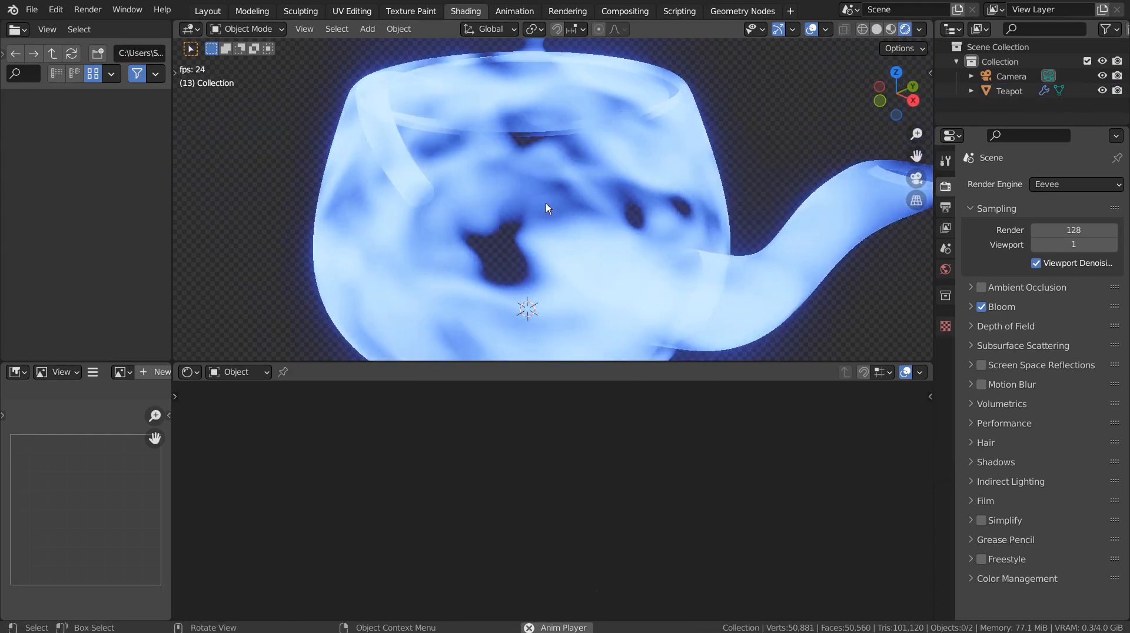
{"action": "left_click", "coordinate": [494, 267]}
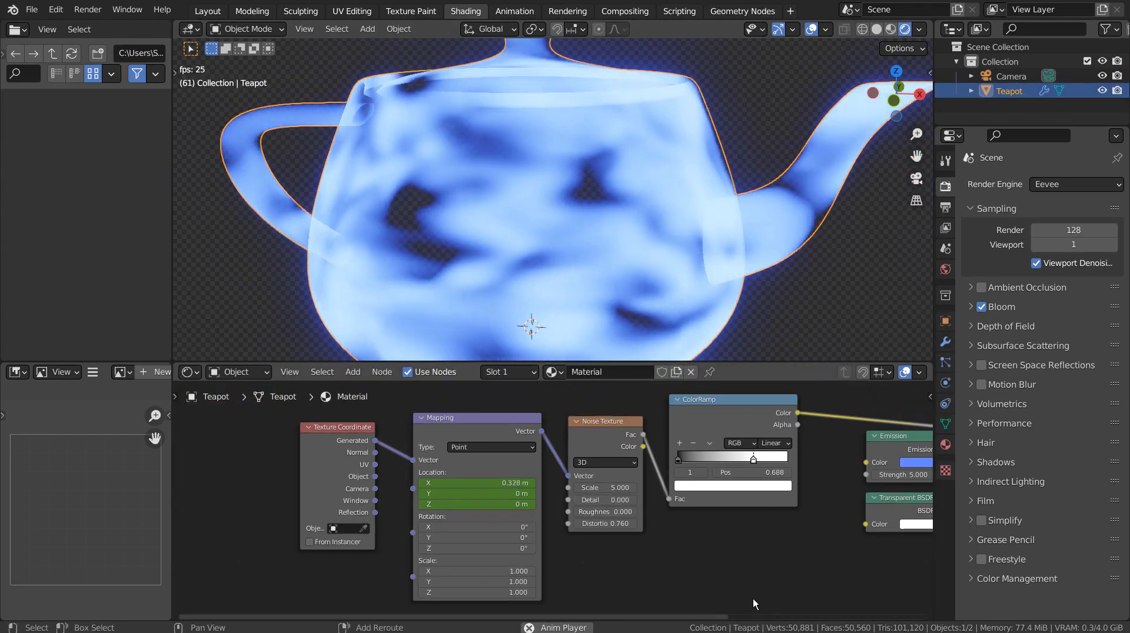
- Unlink the ColorRamp's Color output from the Mix Shader's Fac input to compare the effect, and reconnect it
{"action": "middle_click_drag", "start_coordinate": [754, 605], "coordinate": [432, 603]}
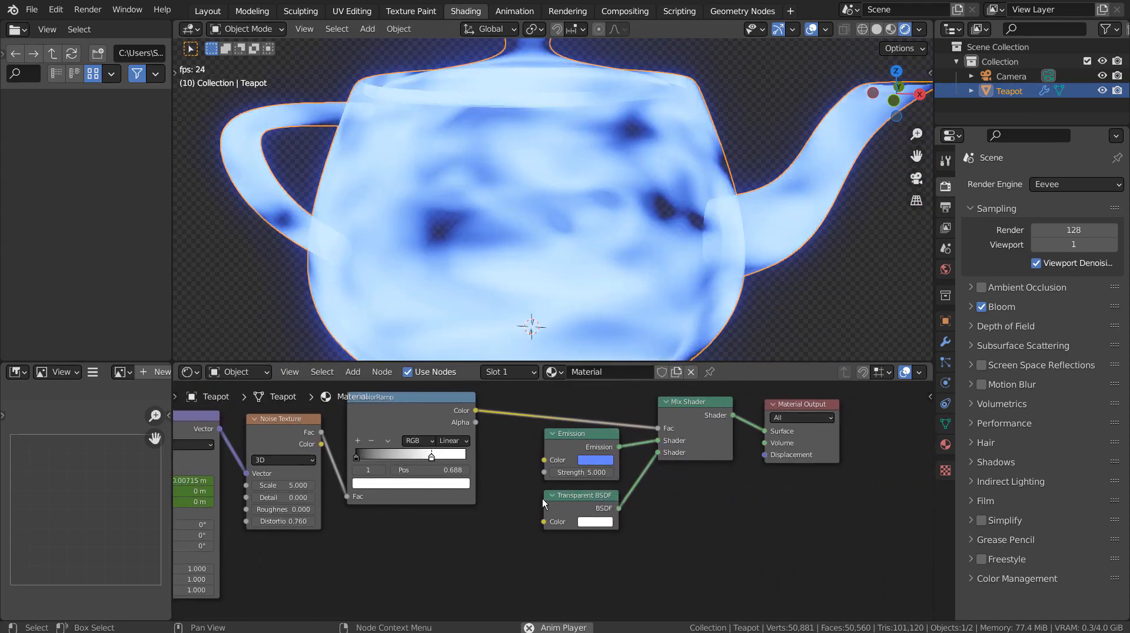
{"action": "middle_click_drag", "start_coordinate": [784, 505], "coordinate": [670, 513]}
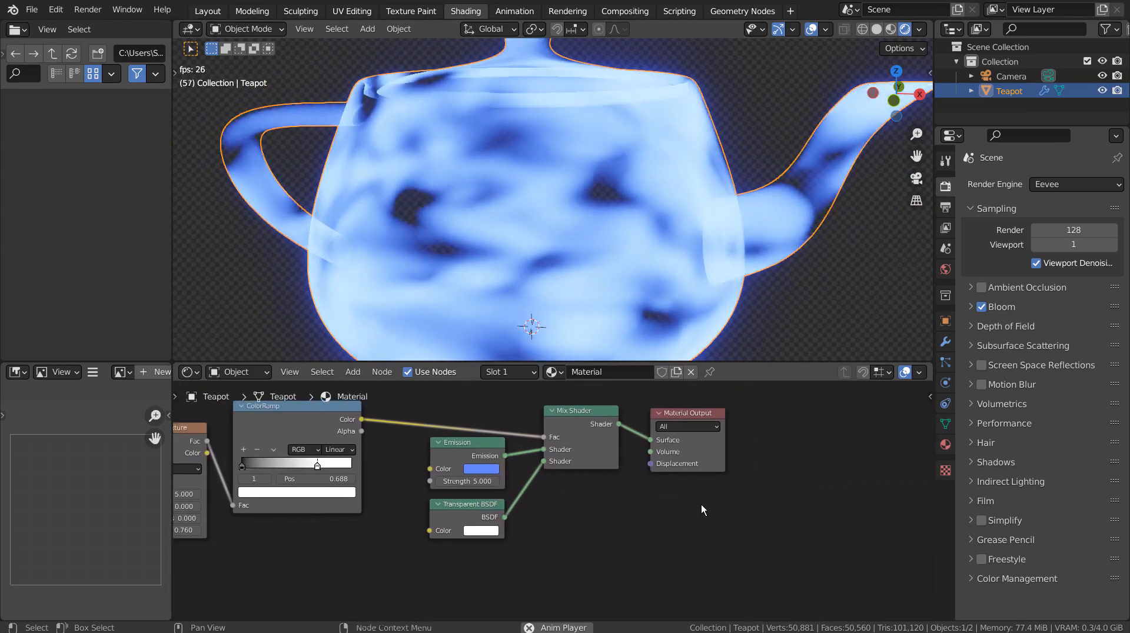
{"action": "scroll", "coordinate": [701, 504], "scroll_direction": "up", "scroll_amount": 4}
{"action": "middle_click_drag", "start_coordinate": [588, 516], "coordinate": [587, 539]}
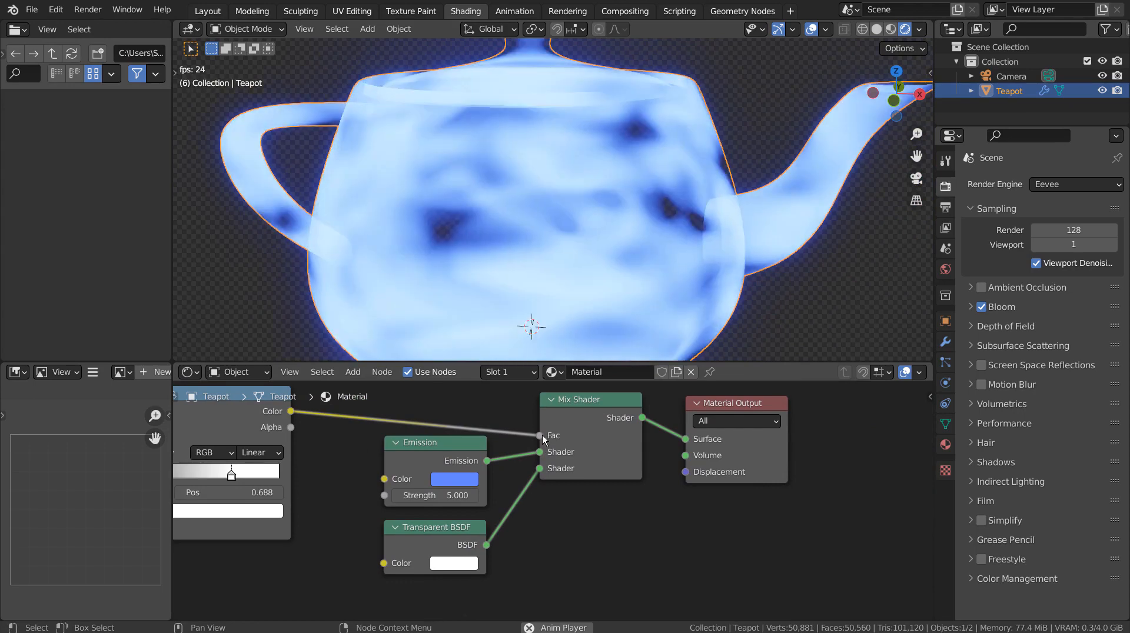
{"action": "left_click_drag", "start_coordinate": [539, 435], "coordinate": [569, 473]}
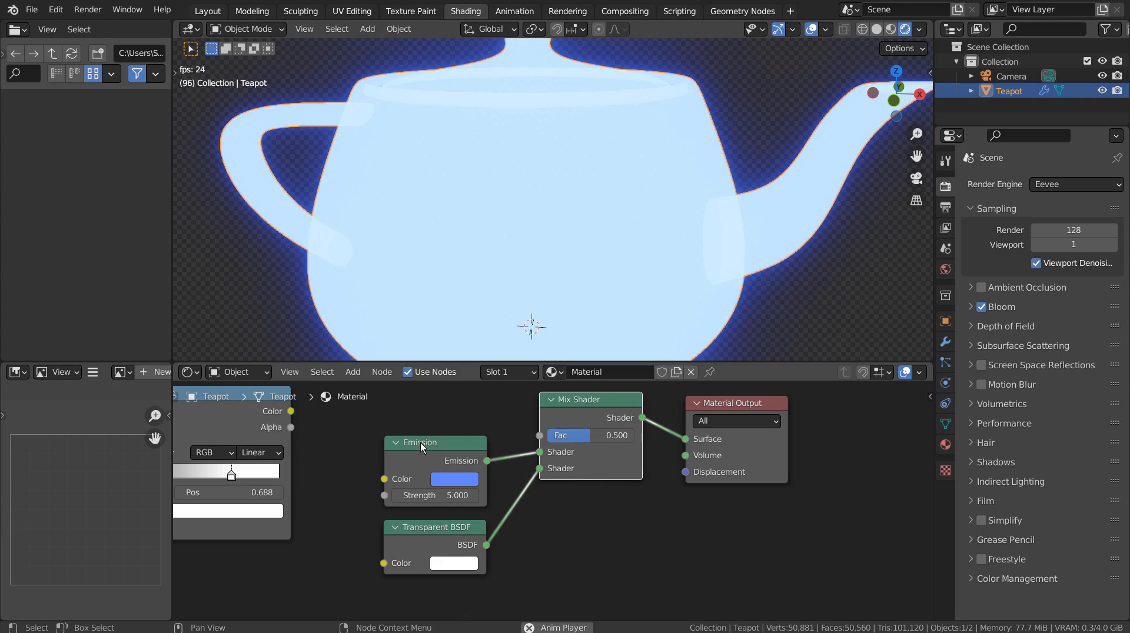
{"action": "left_click_drag", "start_coordinate": [288, 415], "coordinate": [541, 436]}
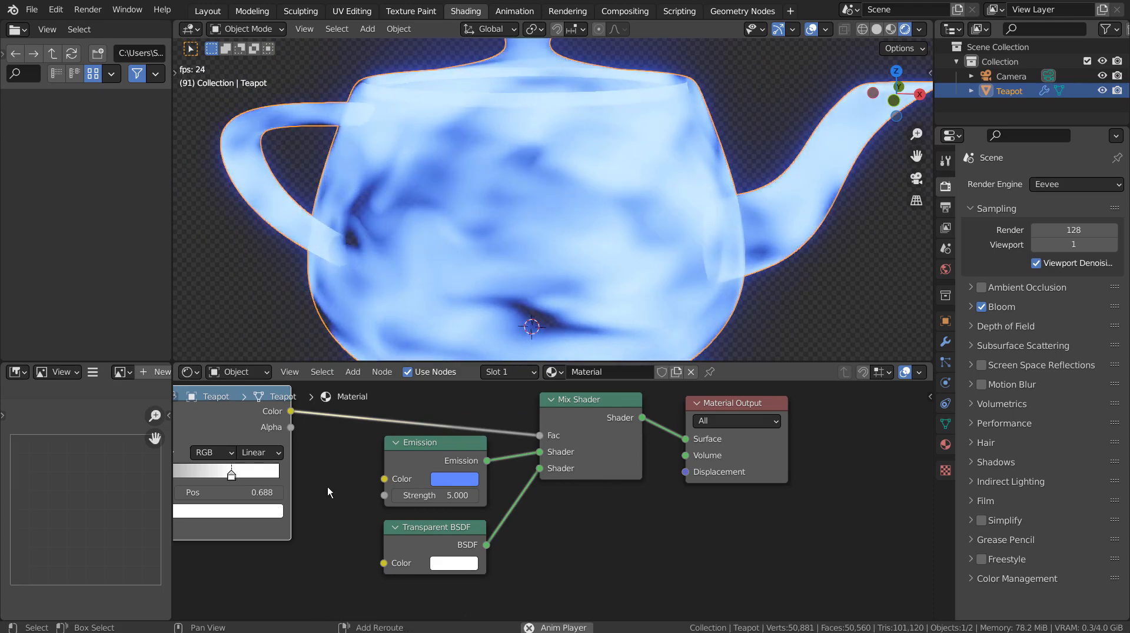
- Unlink the Noise Texture's Fac output from the ColorRamp's Fac input to compare the effect, and reconnect it
{"action": "middle_click_drag", "start_coordinate": [409, 488], "coordinate": [906, 476]}
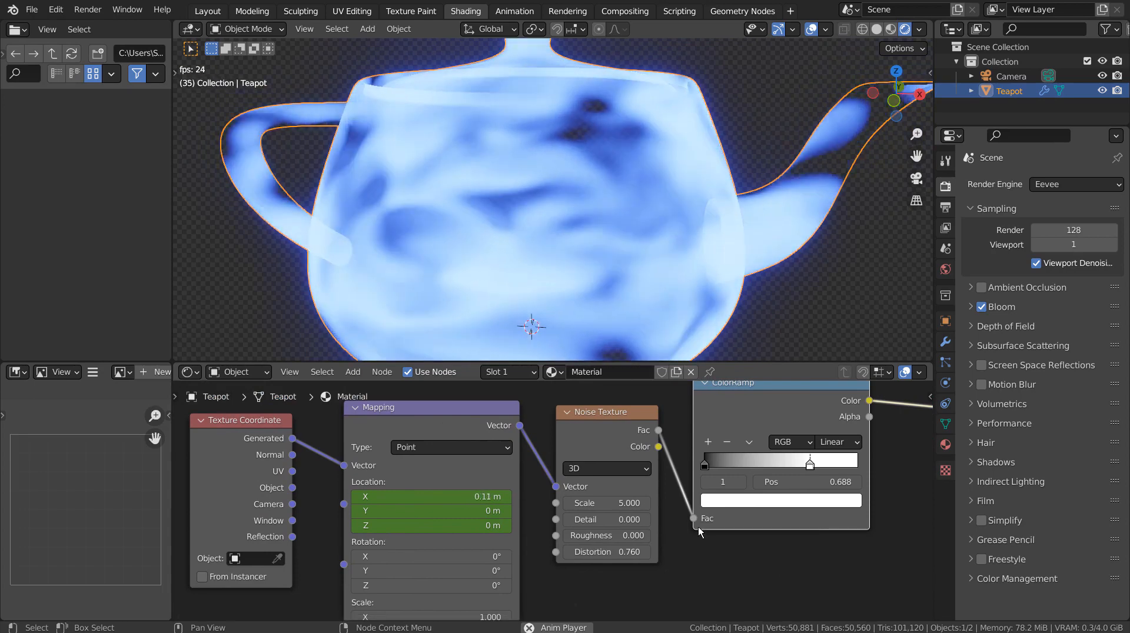
{"action": "left_click_drag", "start_coordinate": [693, 520], "coordinate": [692, 546]}
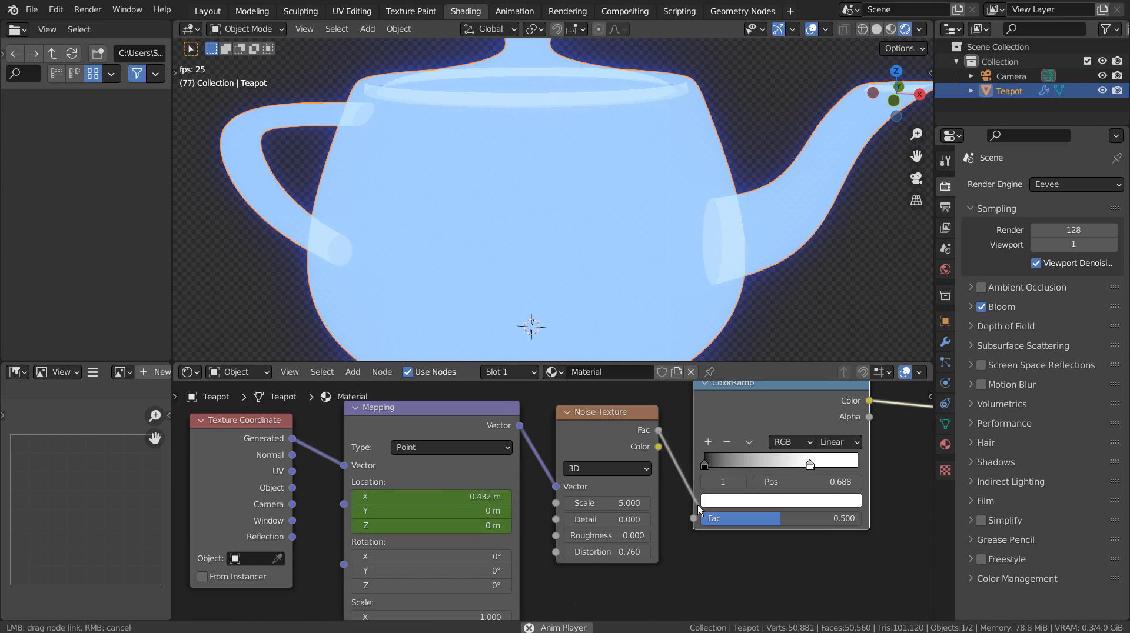
{"action": "left_click_drag", "start_coordinate": [697, 529], "coordinate": [693, 518]}
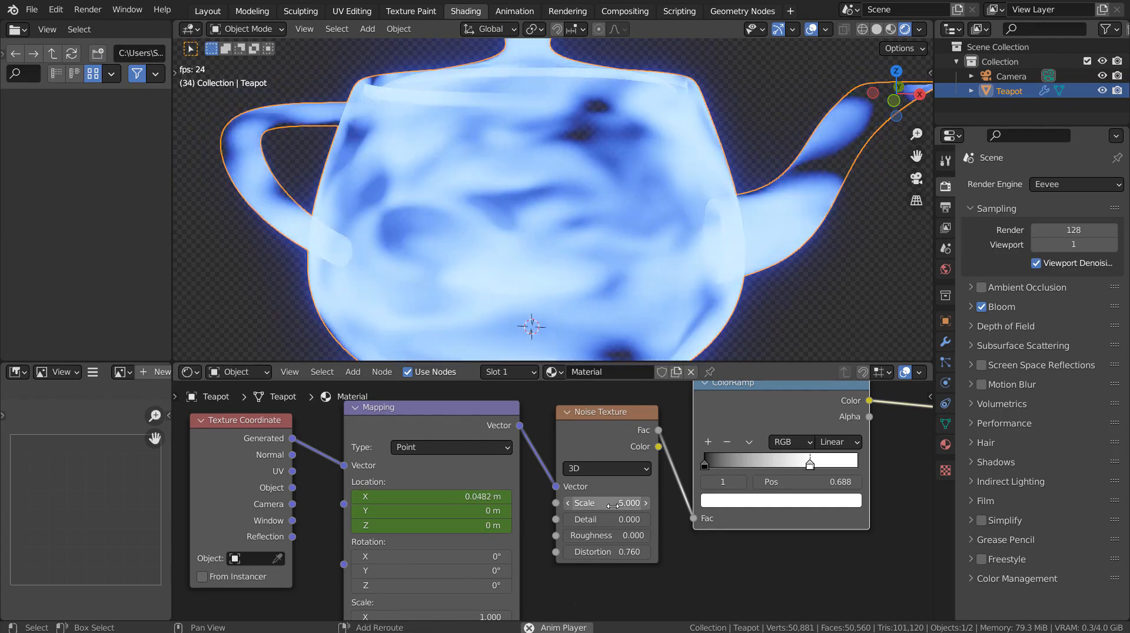
- Try Scale values of 3.560 and 13.000 on the Noise Texture node, and undo the scale changes
{"action": "left_click_drag", "start_coordinate": [612, 506], "coordinate": [600, 506]}
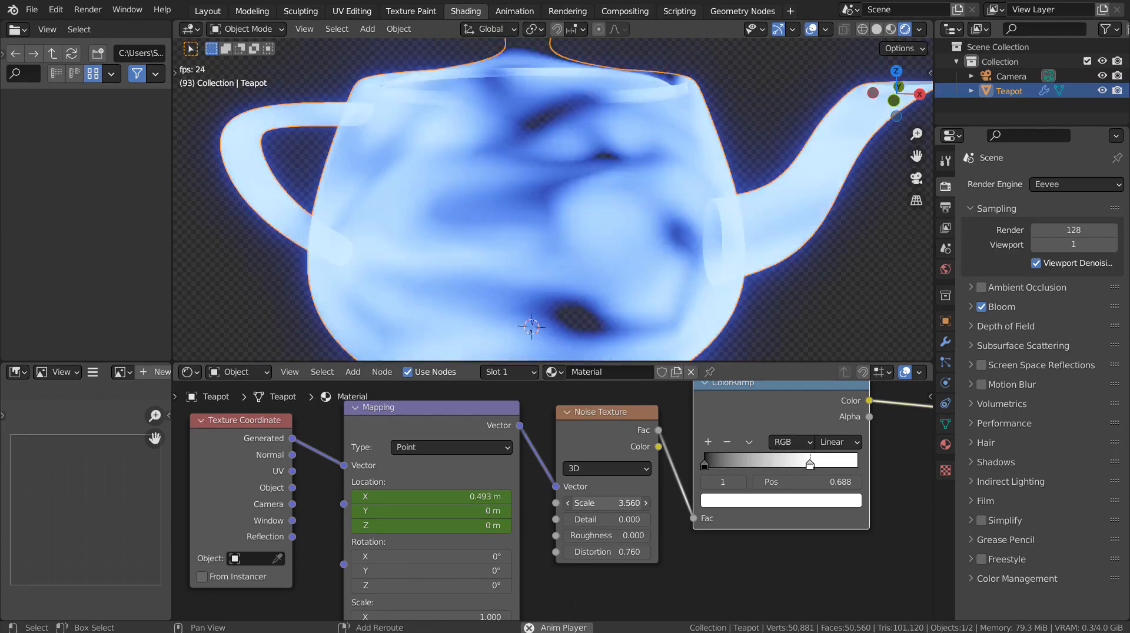
{"action": "left_click_drag", "start_coordinate": [619, 505], "coordinate": [653, 505]}
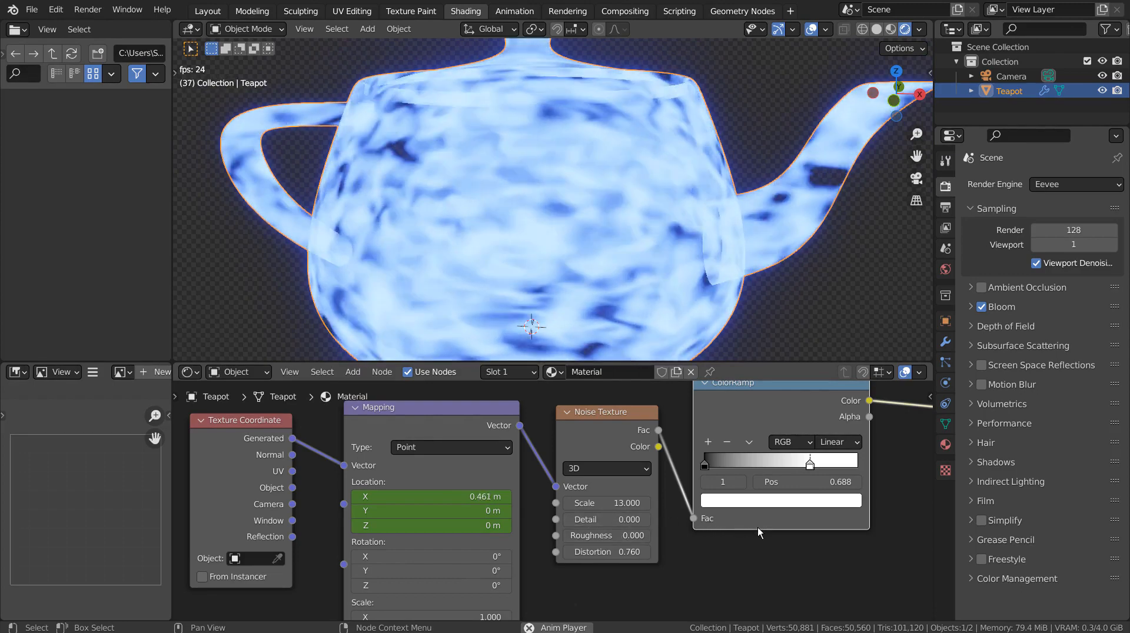
{"action": "key", "text": "ctrl+z"}
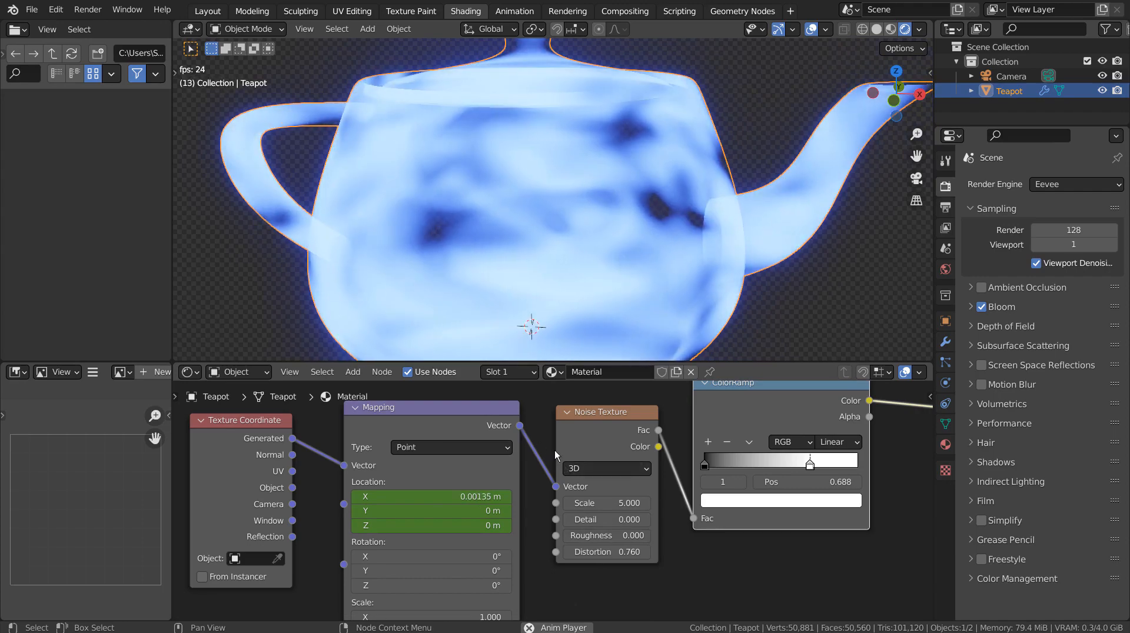
- Add a plane mesh in the Layout workspace, rotate it upright and scale it up beyond the teapot's size
{"action": "left_click", "coordinate": [207, 11]}
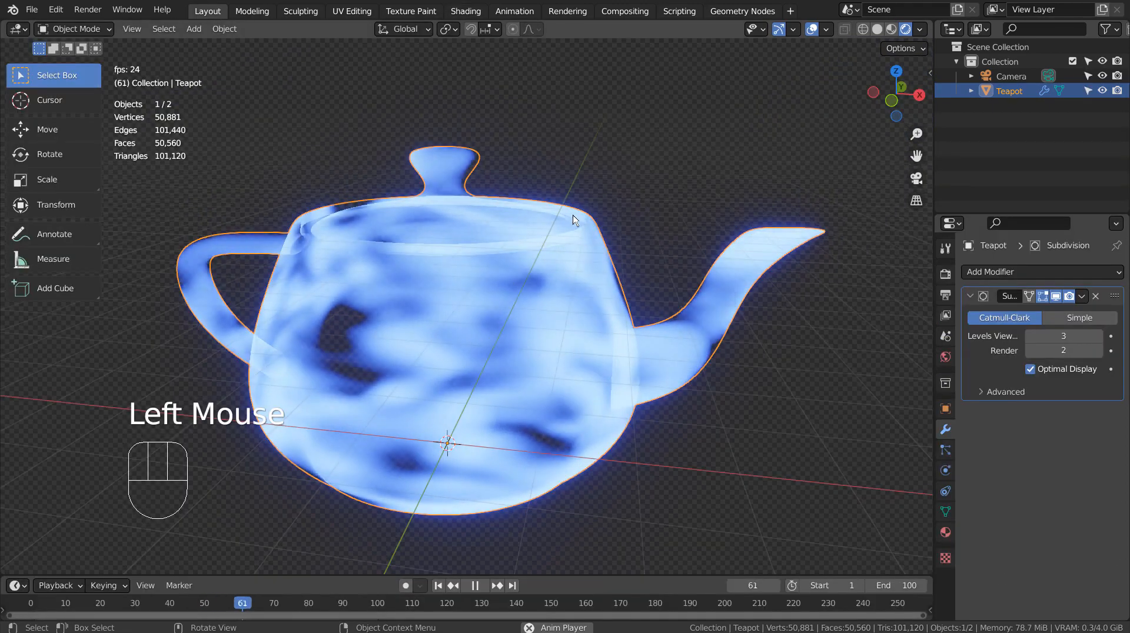
{"action": "double_click", "coordinate": [694, 197]}
{"action": "key", "text": "shift+a"}
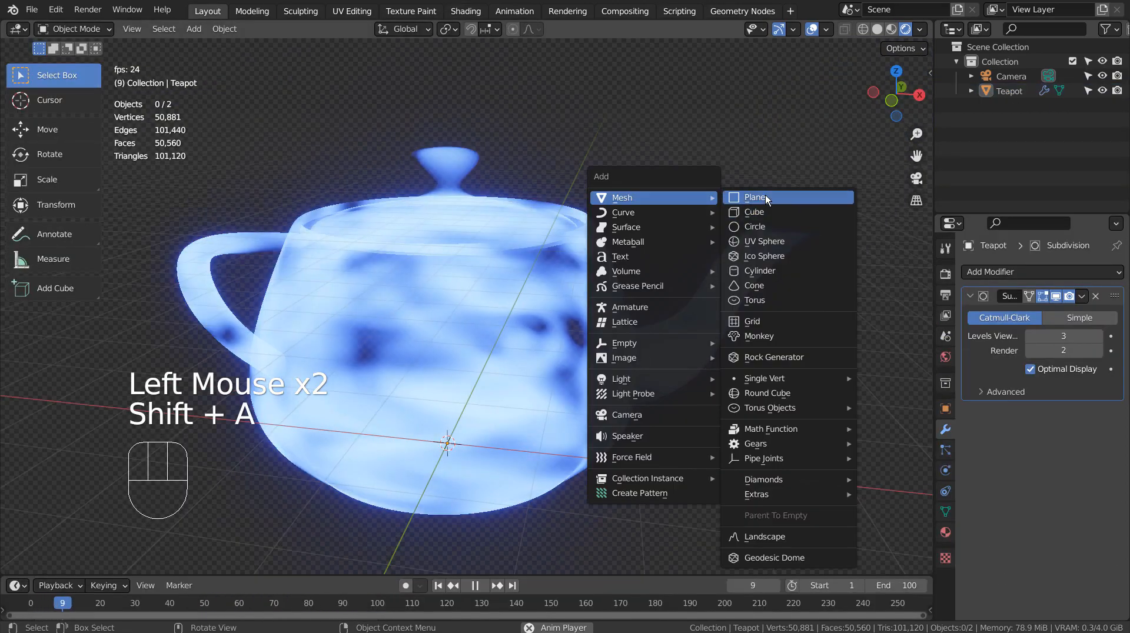
{"action": "left_click", "coordinate": [809, 196]}
{"action": "key", "text": "r"}
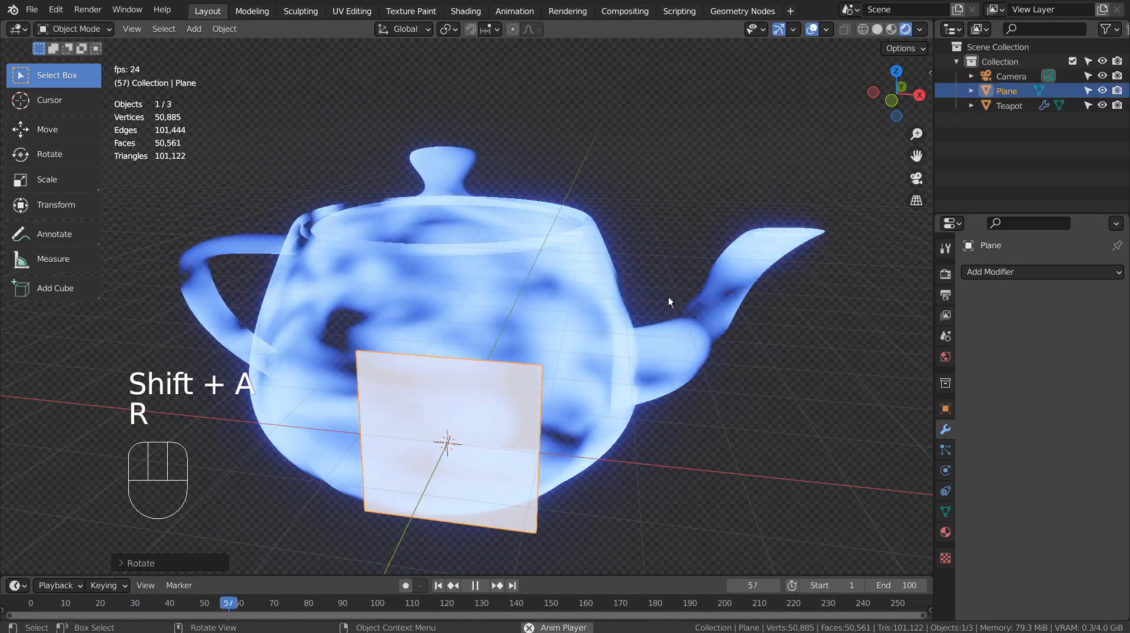
{"action": "key", "text": "s"}
{"action": "left_click", "coordinate": [7, 450]}
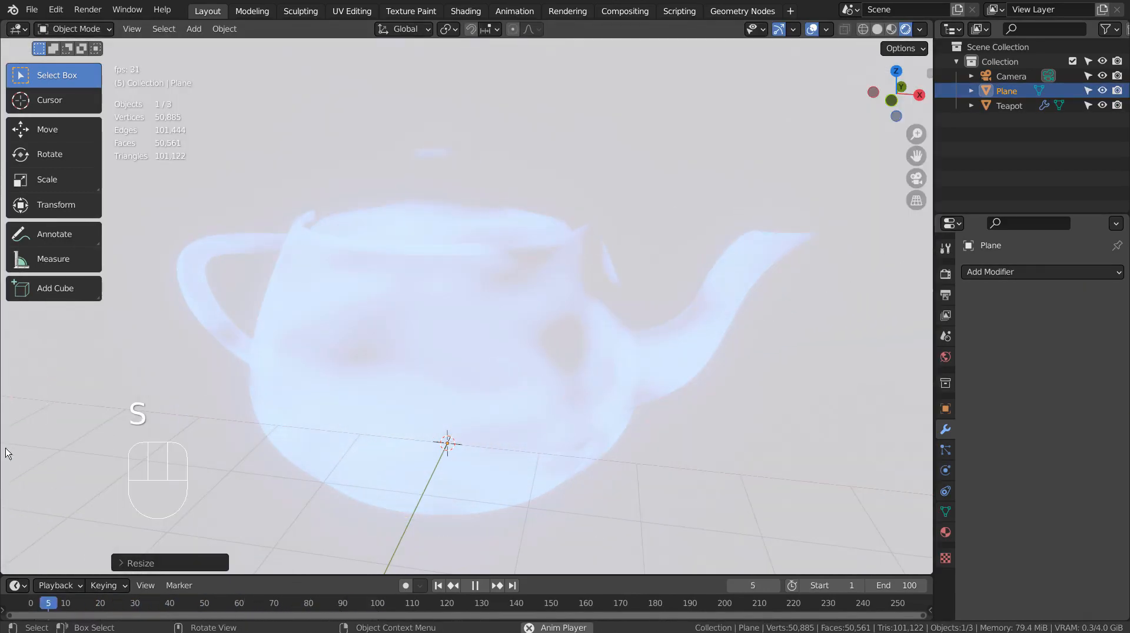
- Move the plane about 6.4 m along the Y axis to behind the teapot
{"action": "scroll", "coordinate": [502, 380], "scroll_direction": "down", "scroll_amount": 2}
{"action": "key", "text": "g"}
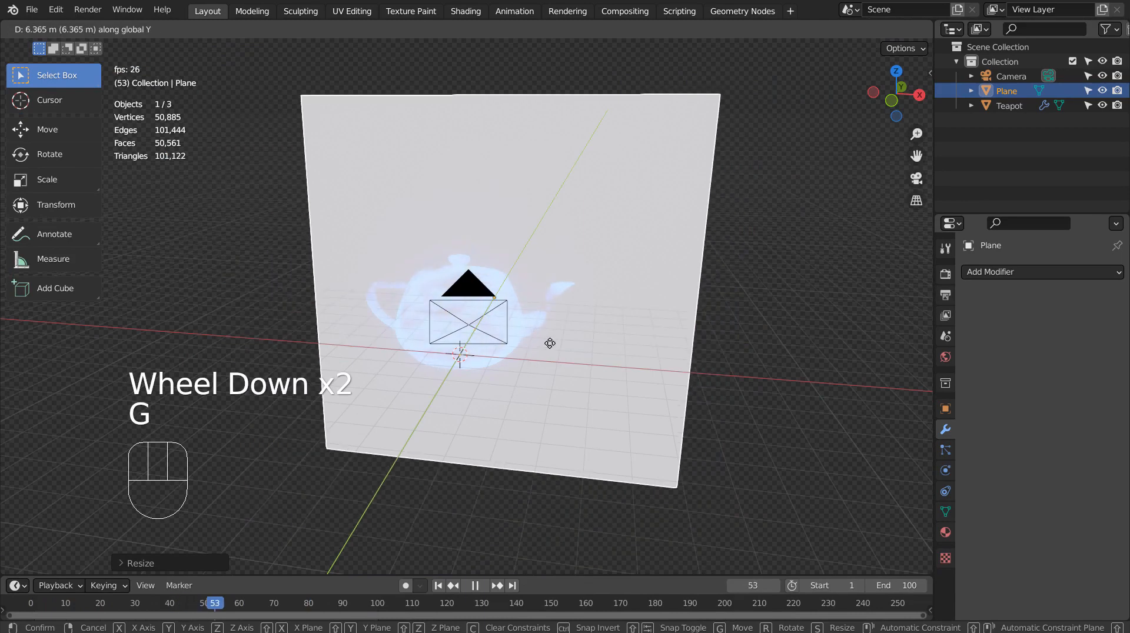
{"action": "left_click", "coordinate": [772, 287]}
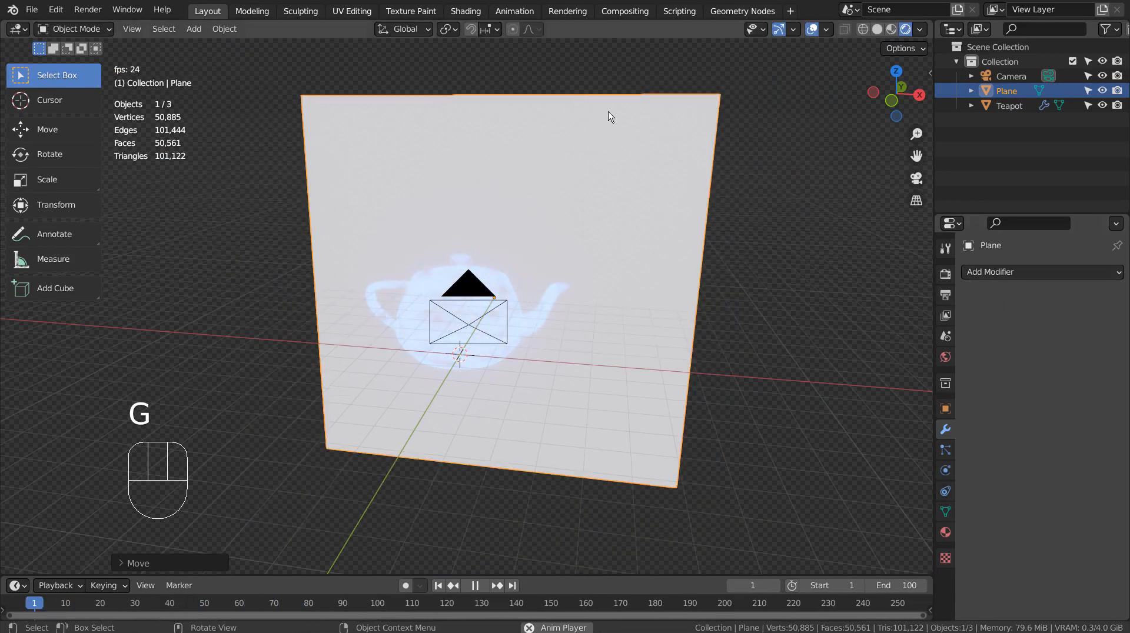
- Assign the teapot's existing material, Material, to the plane in the Shading workspace
{"action": "left_click", "coordinate": [466, 11]}
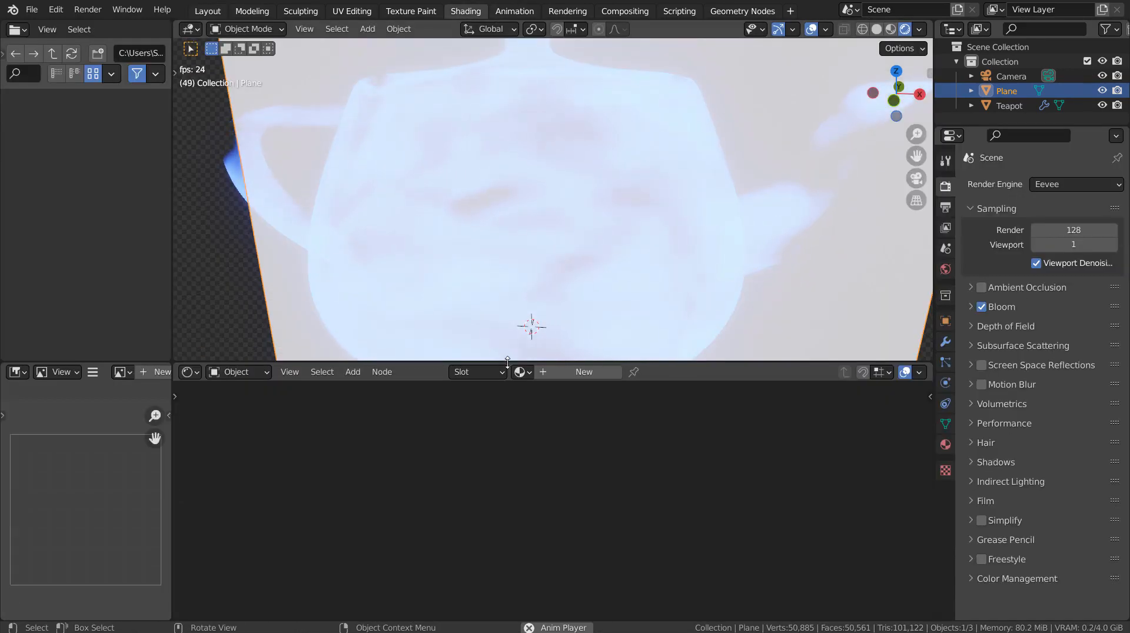
{"action": "left_click", "coordinate": [527, 371]}
{"action": "left_click", "coordinate": [573, 393]}
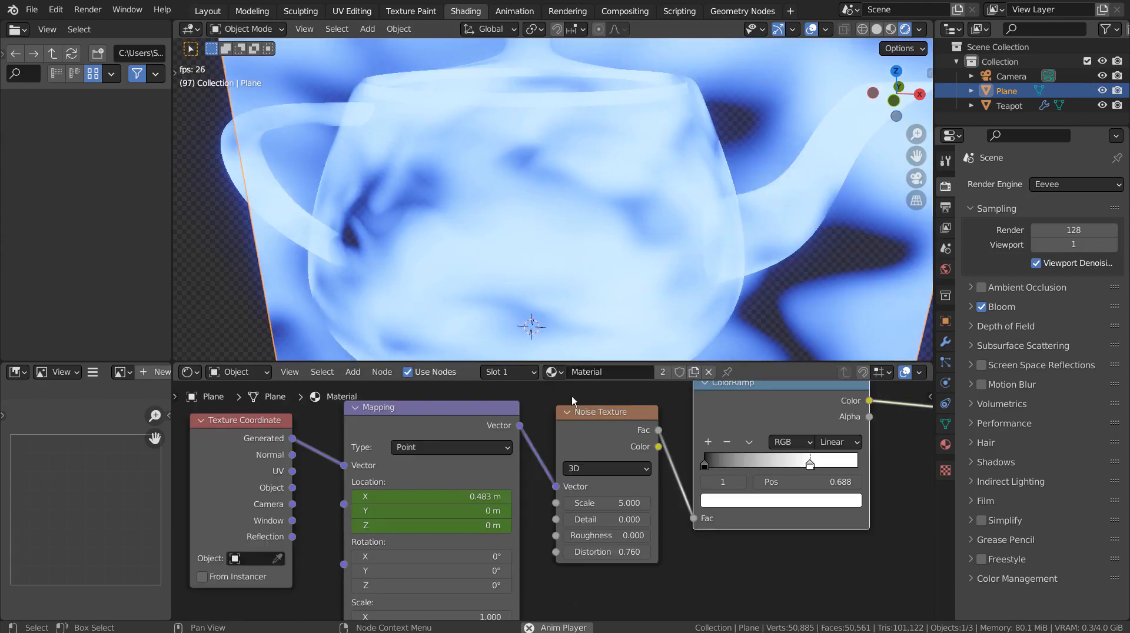
- Hide the teapot in the viewport and show the whole plane from the front
{"action": "left_click", "coordinate": [1103, 105]}
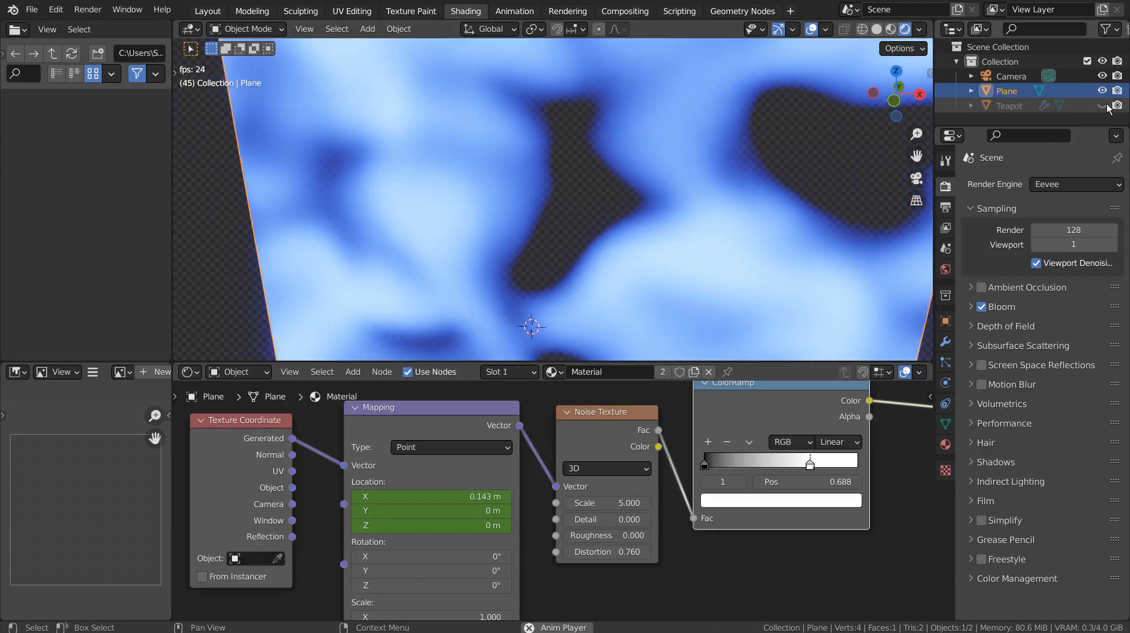
{"action": "middle_click_drag", "start_coordinate": [710, 252], "coordinate": [715, 217]}
{"action": "key", "text": "KP_1"}
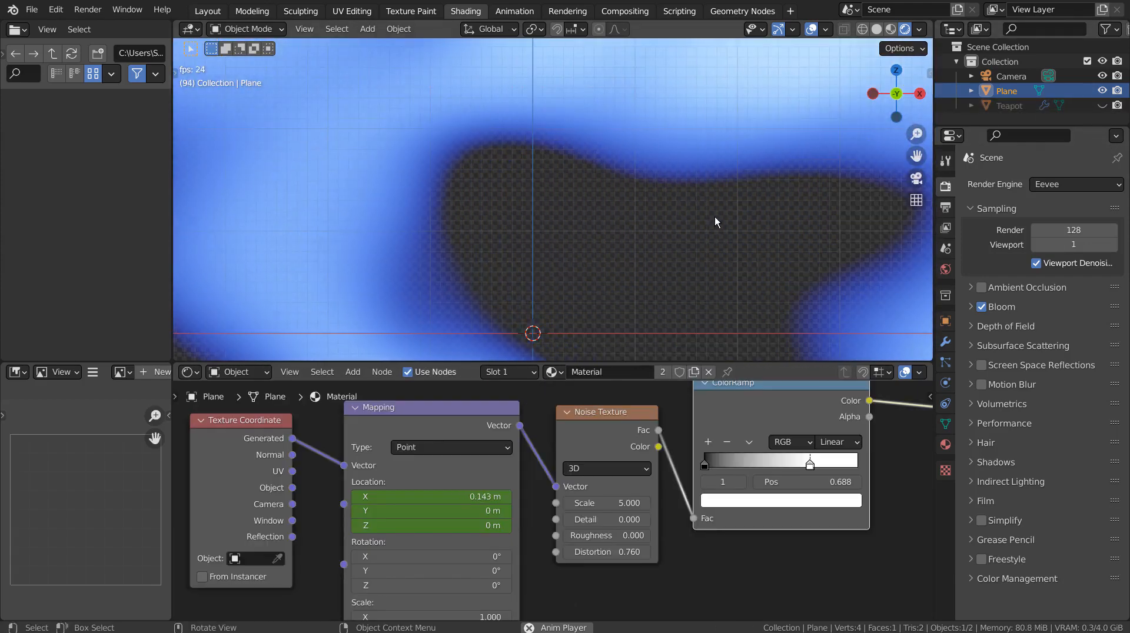
{"action": "scroll", "coordinate": [672, 238], "scroll_direction": "down", "scroll_amount": 9}
{"action": "scroll", "coordinate": [670, 241], "scroll_direction": "up", "scroll_amount": 4}
{"action": "scroll", "coordinate": [670, 241], "scroll_direction": "down", "scroll_amount": 5}
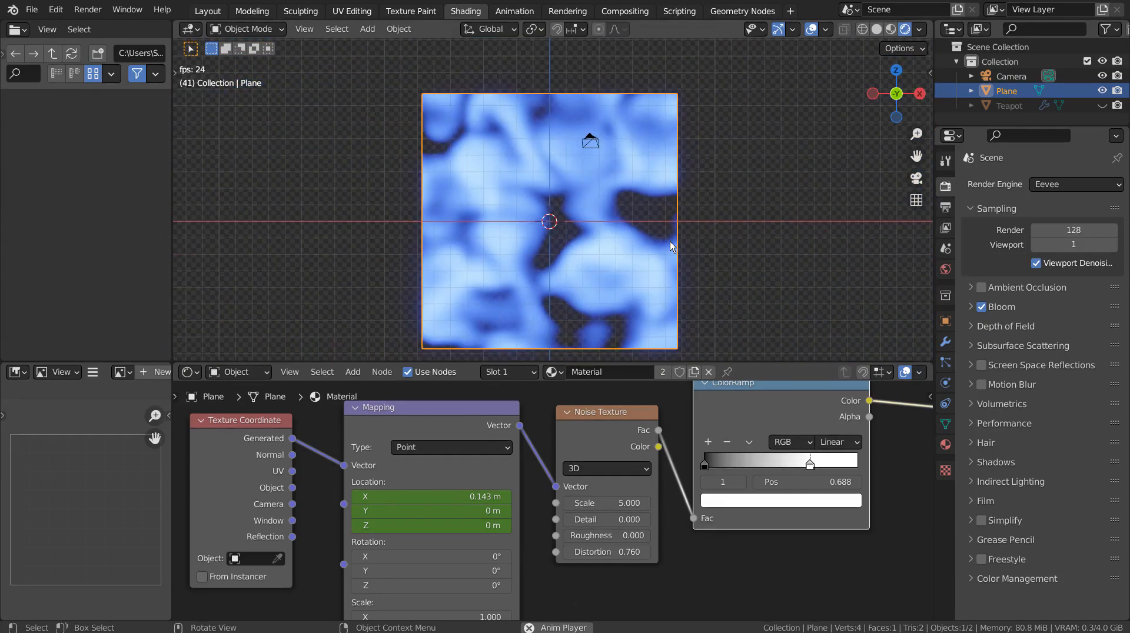
- Stretch the plane along the X axis and along the Z axis to enlarge the surface showing the noise pattern
{"action": "key", "text": "s"}
{"action": "key", "text": "x"}
{"action": "left_click", "coordinate": [896, 246]}
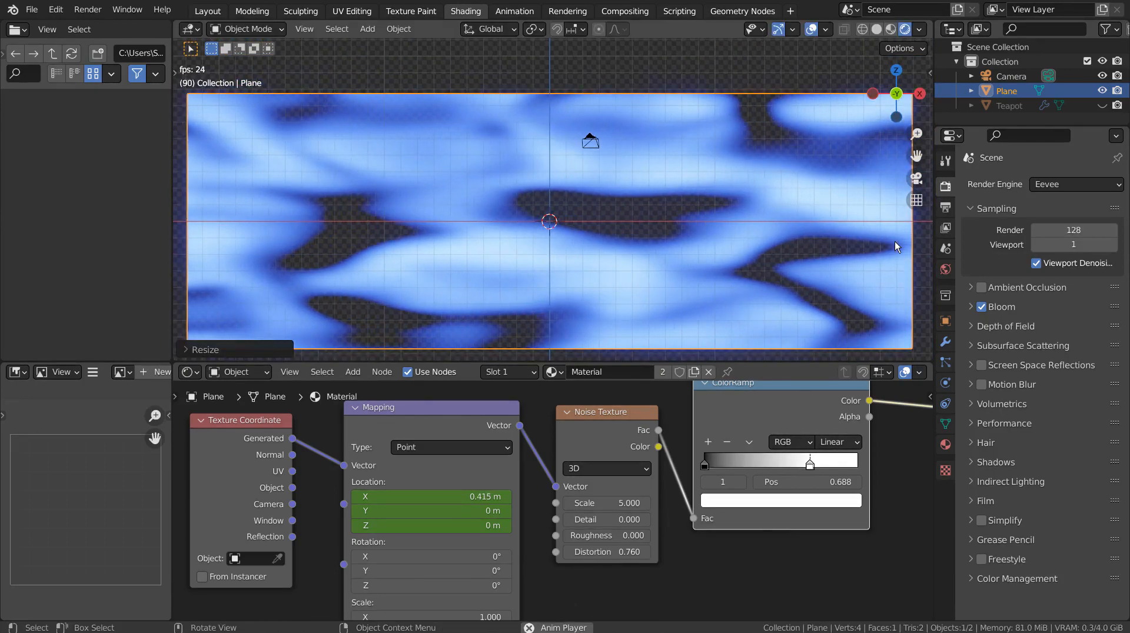
{"action": "key", "text": "s"}
{"action": "key", "text": "z"}
{"action": "left_click", "coordinate": [347, 254]}
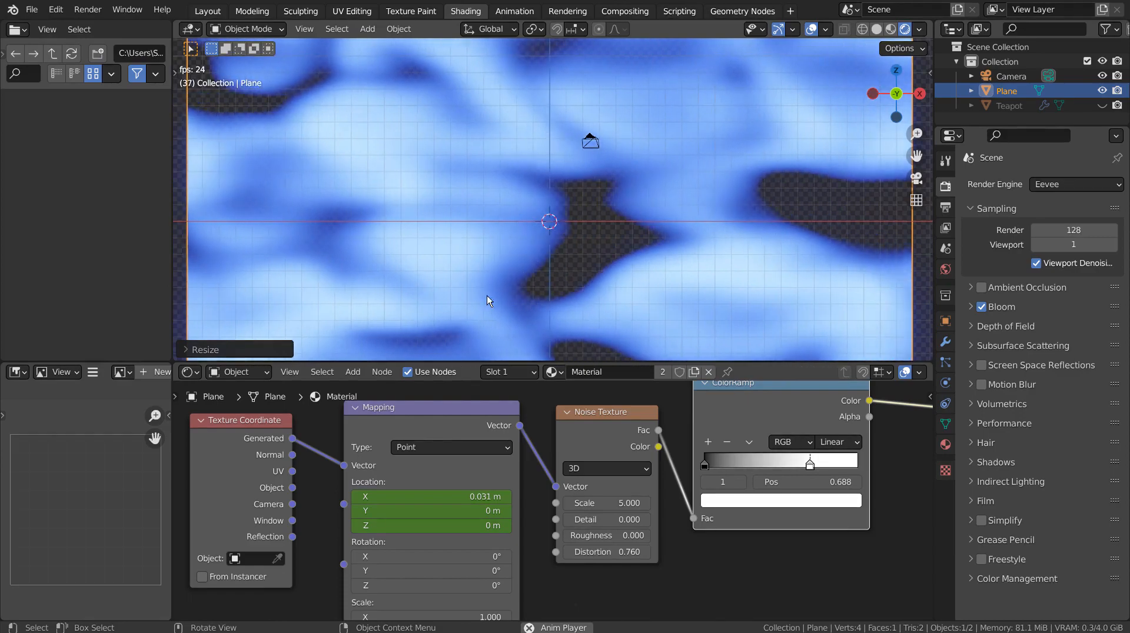
- Set the Noise Texture's Scale to 8.300 to make the pattern on the plane finer
{"action": "left_click_drag", "start_coordinate": [600, 503], "coordinate": [683, 503]}
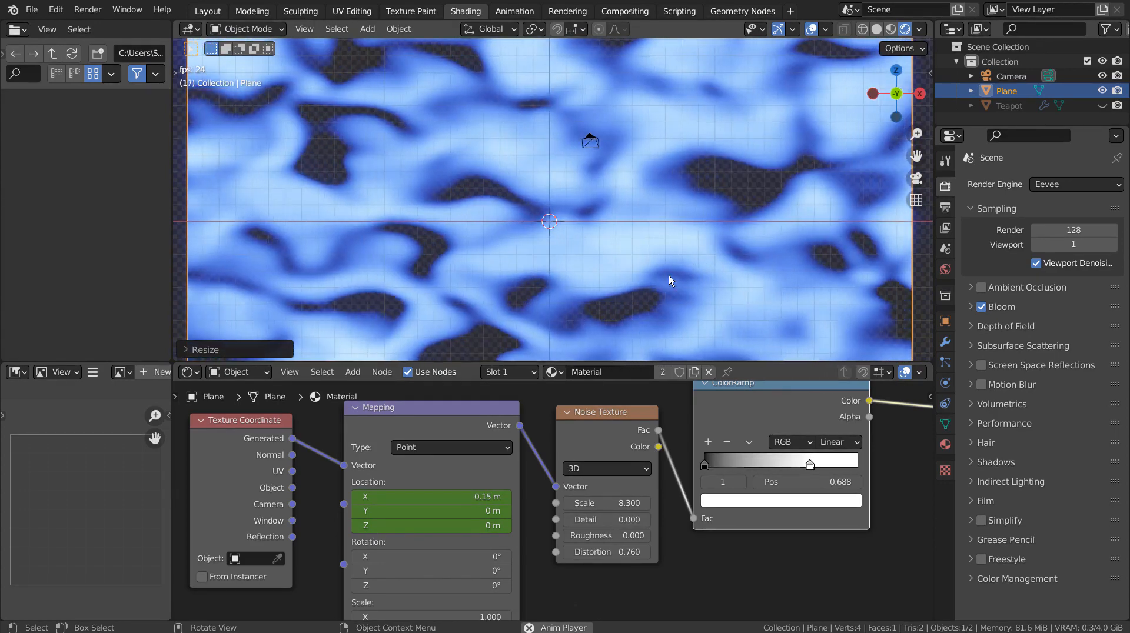
{"action": "scroll", "coordinate": [642, 209], "scroll_direction": "down", "scroll_amount": 2}
{"action": "scroll", "coordinate": [642, 209], "scroll_direction": "down", "scroll_amount": 3}
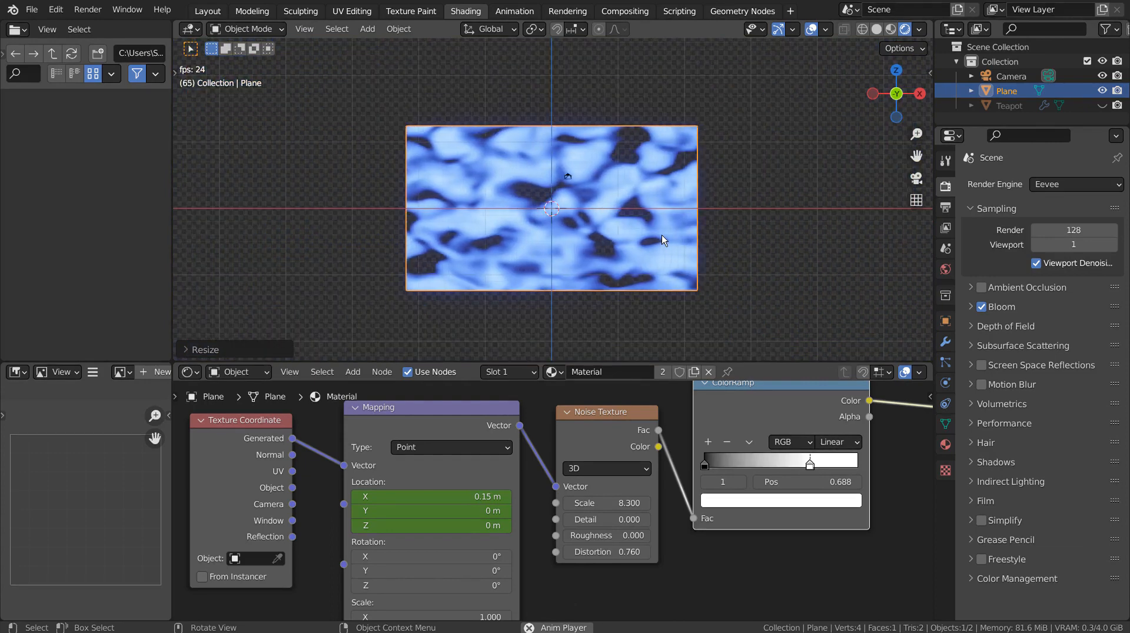
{"action": "middle_click_drag", "start_coordinate": [661, 234], "coordinate": [607, 207]}
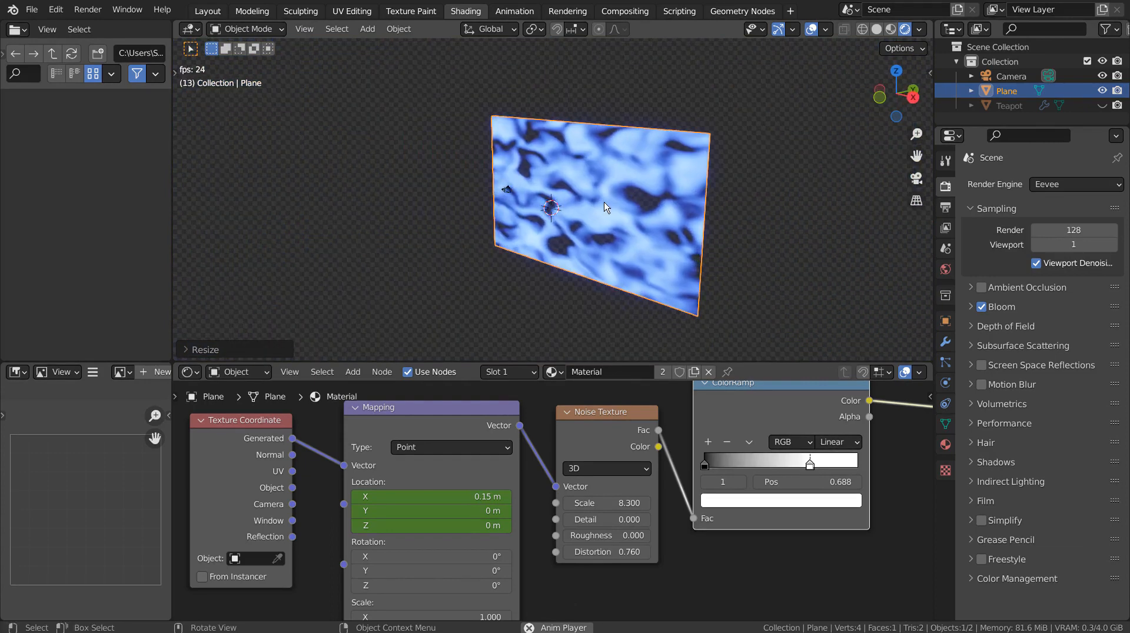
- Delete the plane and unhide the teapot to inspect the finer noise pattern on it
{"action": "key", "text": "Delete"}
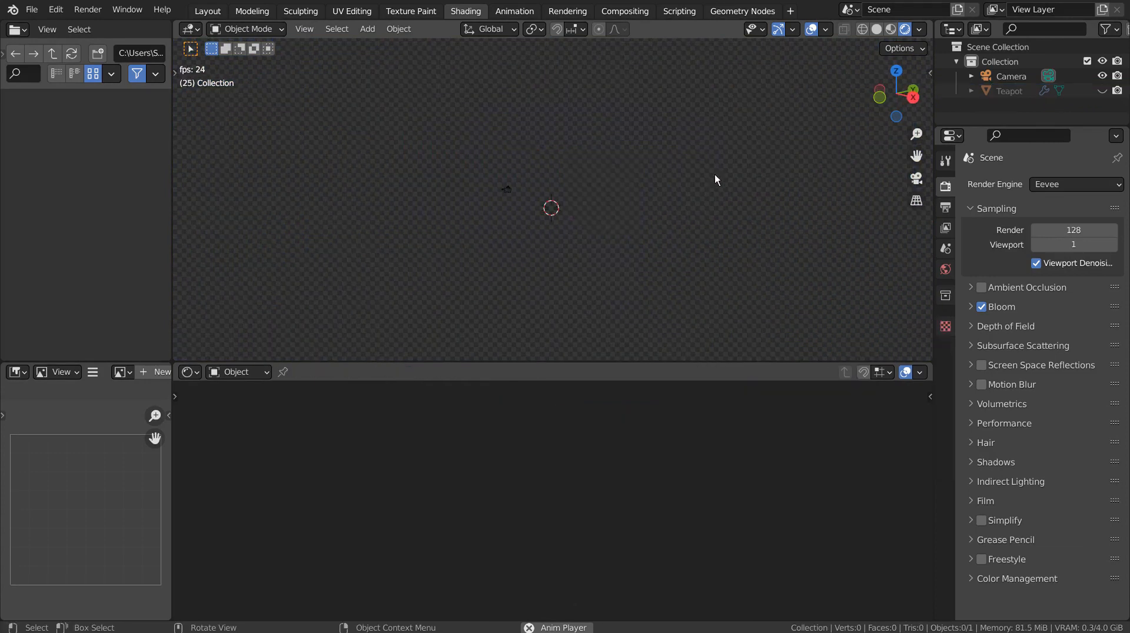
{"action": "left_click", "coordinate": [1097, 90]}
{"action": "scroll", "coordinate": [612, 243], "scroll_direction": "up", "scroll_amount": 3}
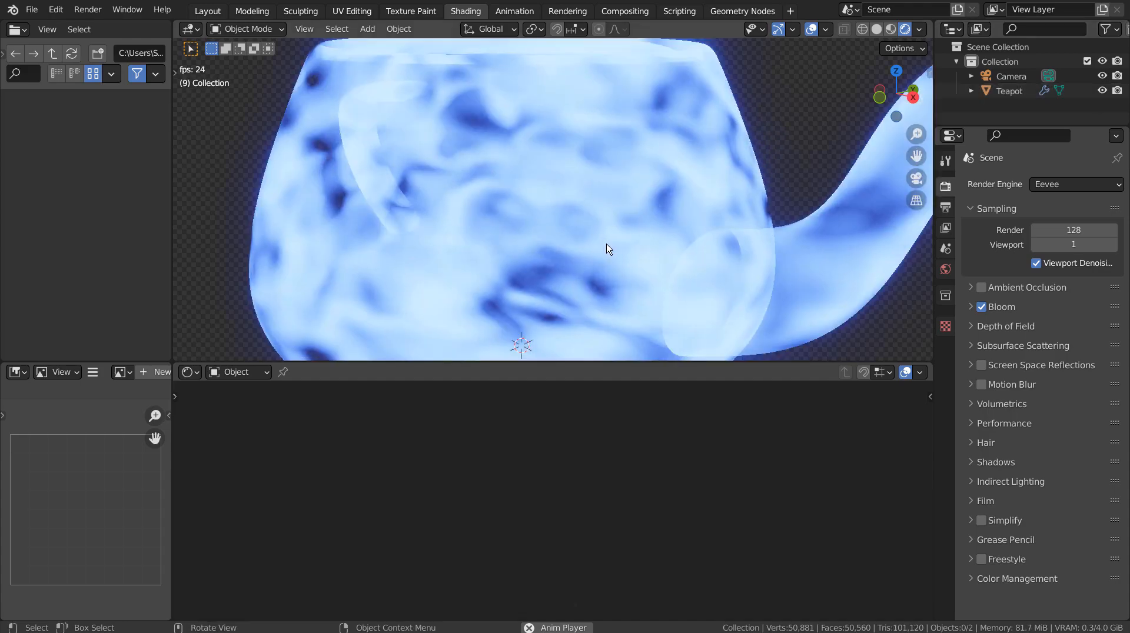
{"action": "middle_click_drag", "start_coordinate": [606, 243], "coordinate": [547, 283]}
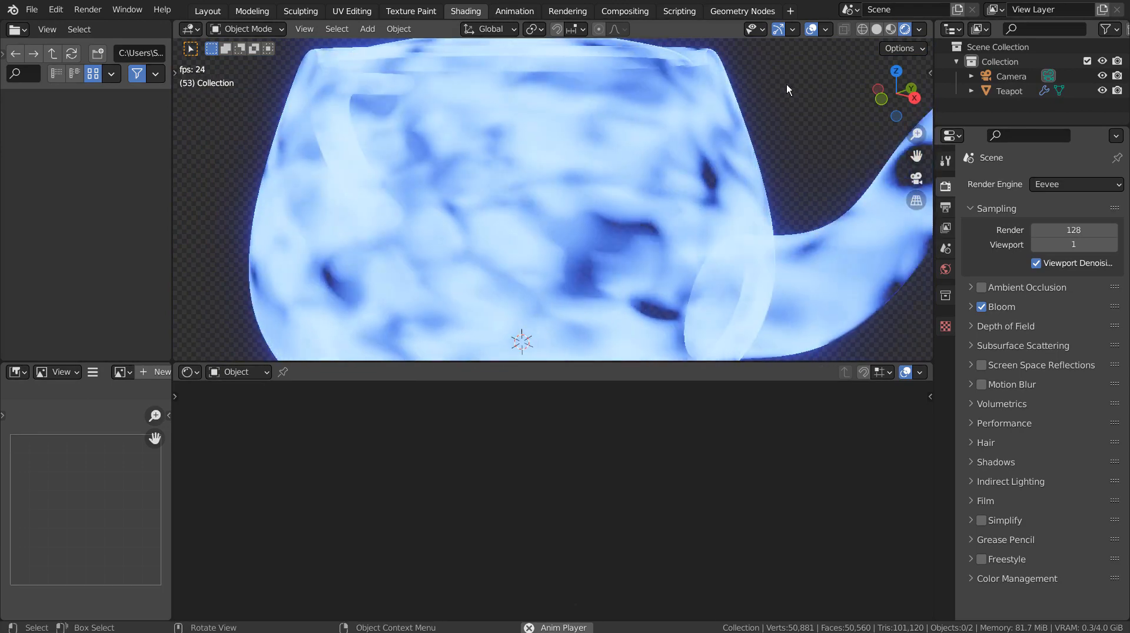
{"action": "scroll", "coordinate": [787, 84], "scroll_direction": "down", "scroll_amount": 4}
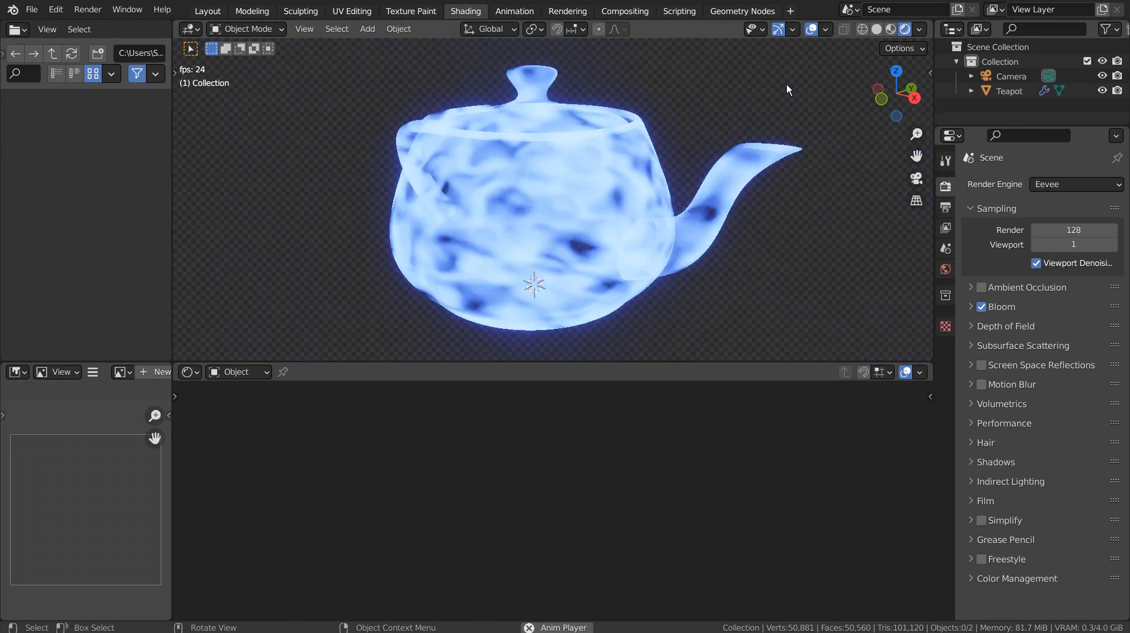